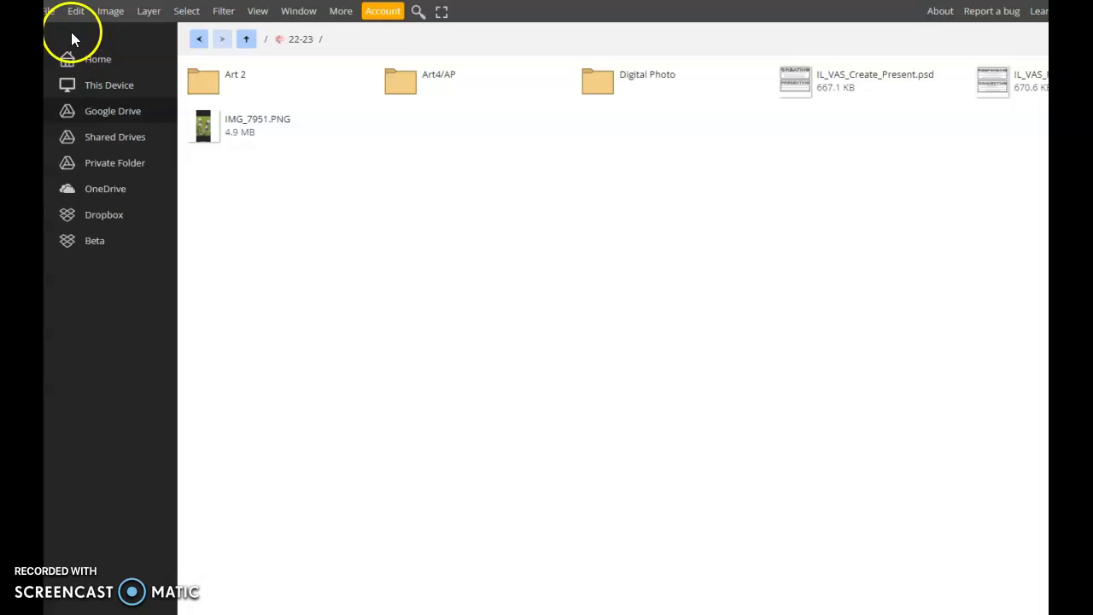
Step: Open the iris photo IMG_7951.PNG from the Google Drive folder
left_click(104, 119)
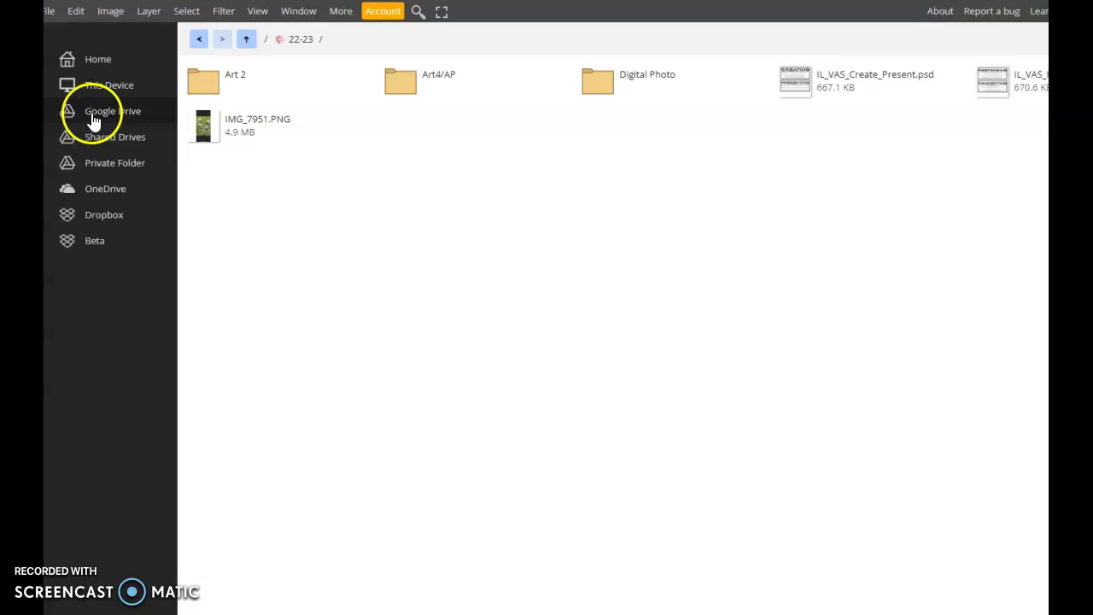
left_click(202, 127)
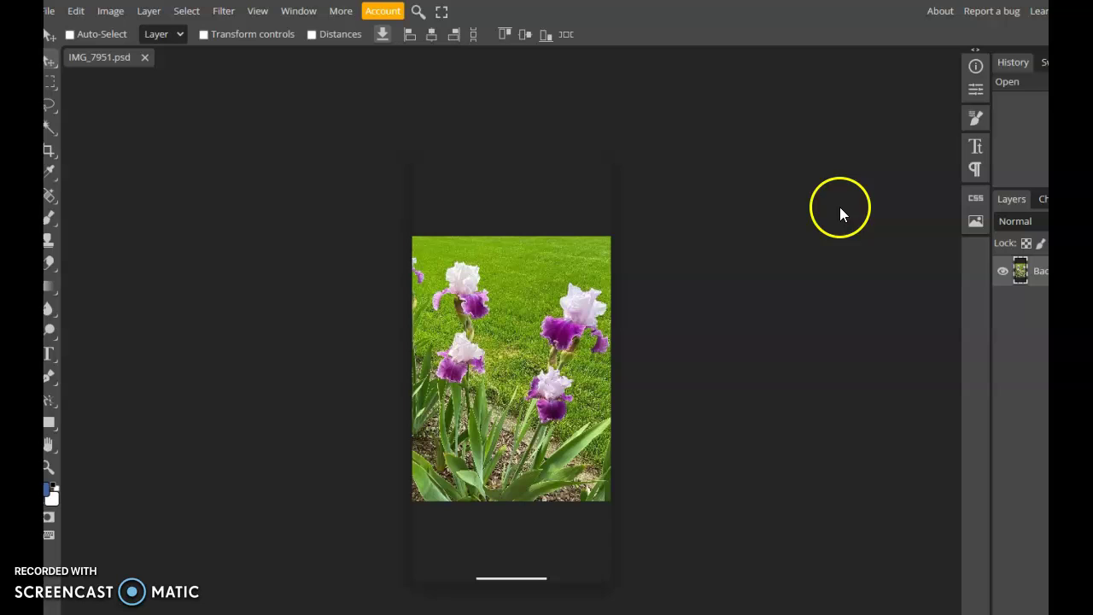
Step: Duplicate the Background layer, then duplicate Layer 1, leaving the Background layer selected
left_click_drag(818, 85, 795, 83)
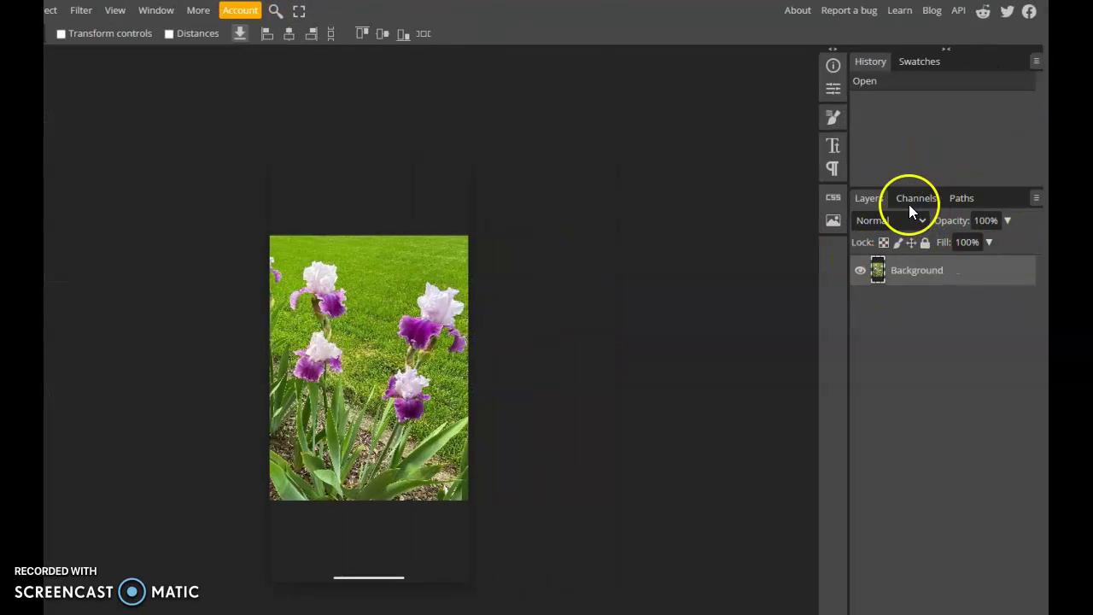
right_click(906, 276)
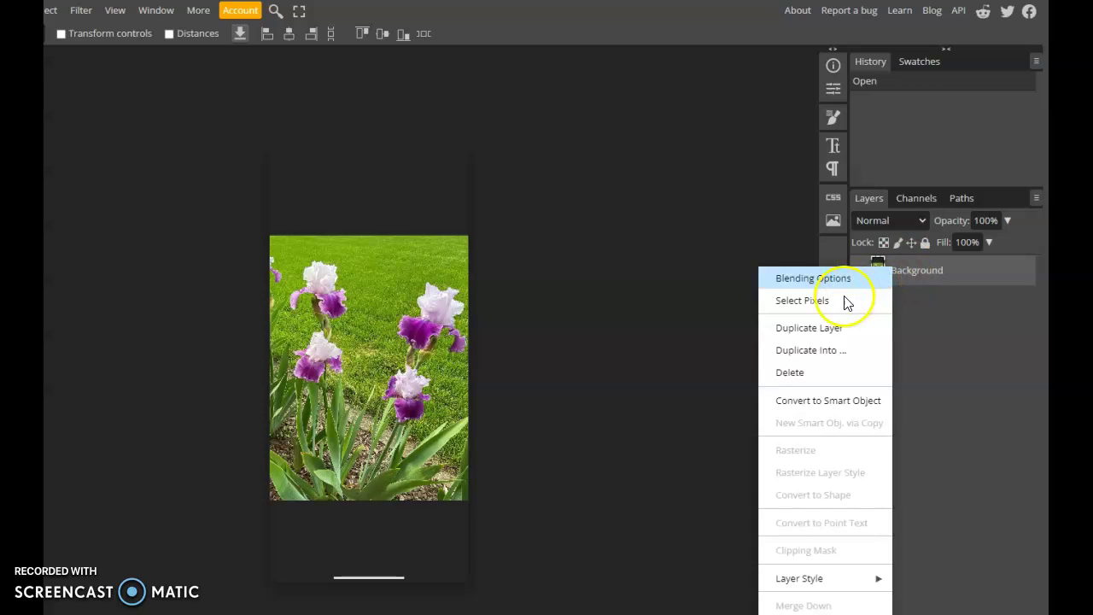
left_click(823, 335)
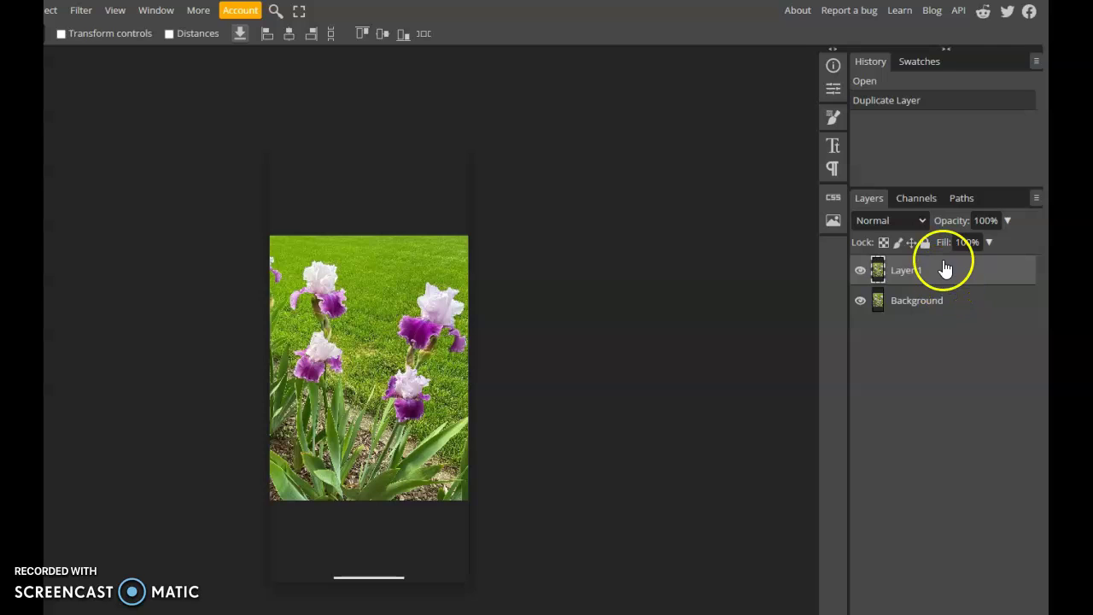
right_click(917, 280)
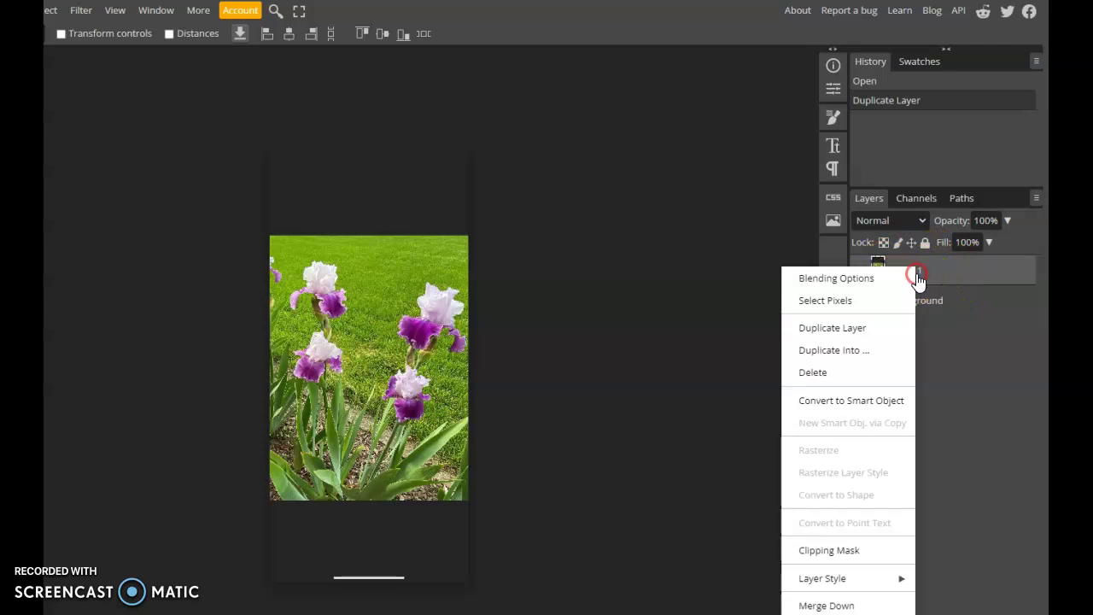
left_click(857, 329)
left_click(922, 332)
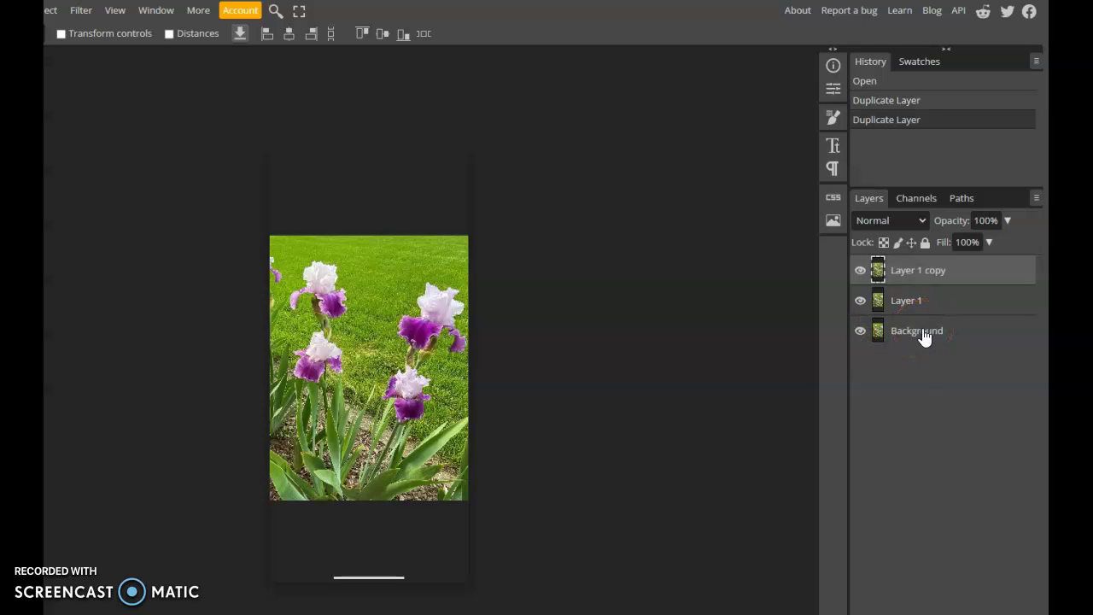
left_click(924, 335)
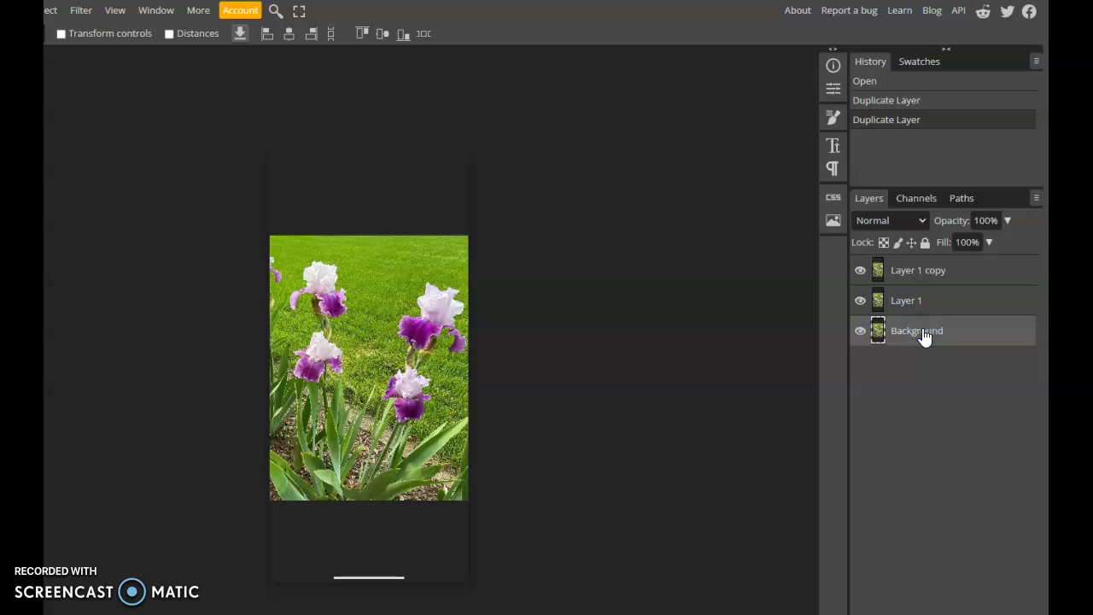
Step: Rename the Background layer to 'Original' and select the top Layer 1 copy
double_click(924, 335)
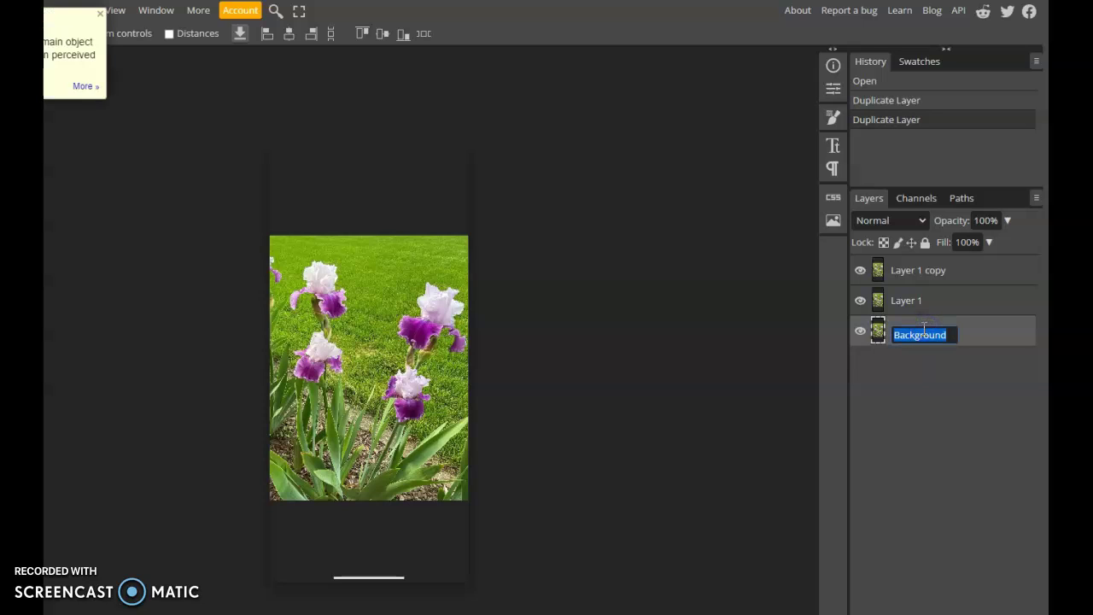
double_click(922, 332)
type("Original")
left_click(843, 328)
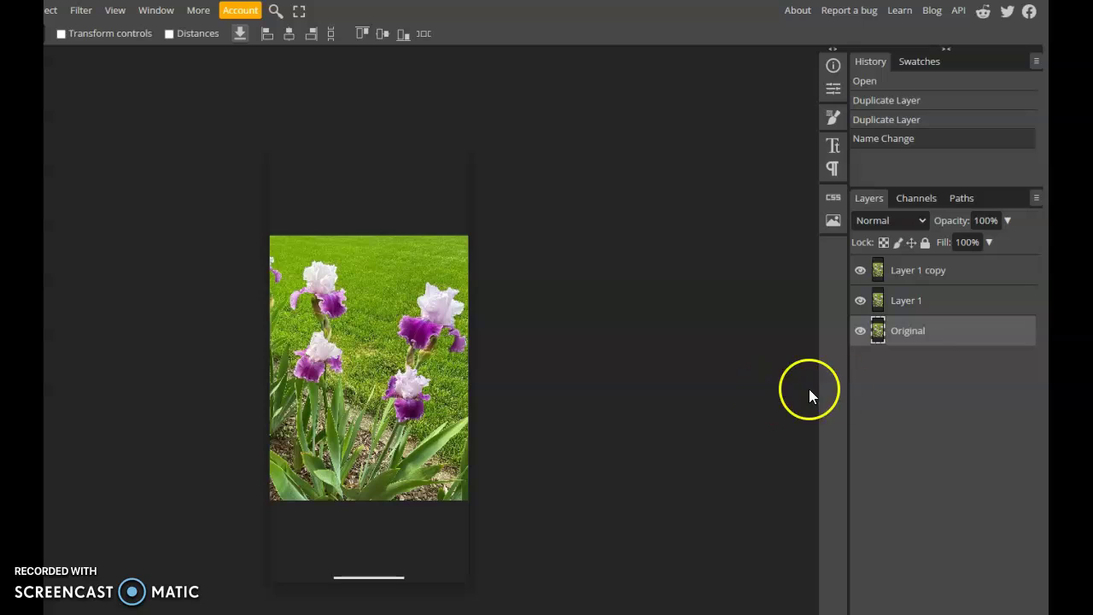
left_click(907, 338)
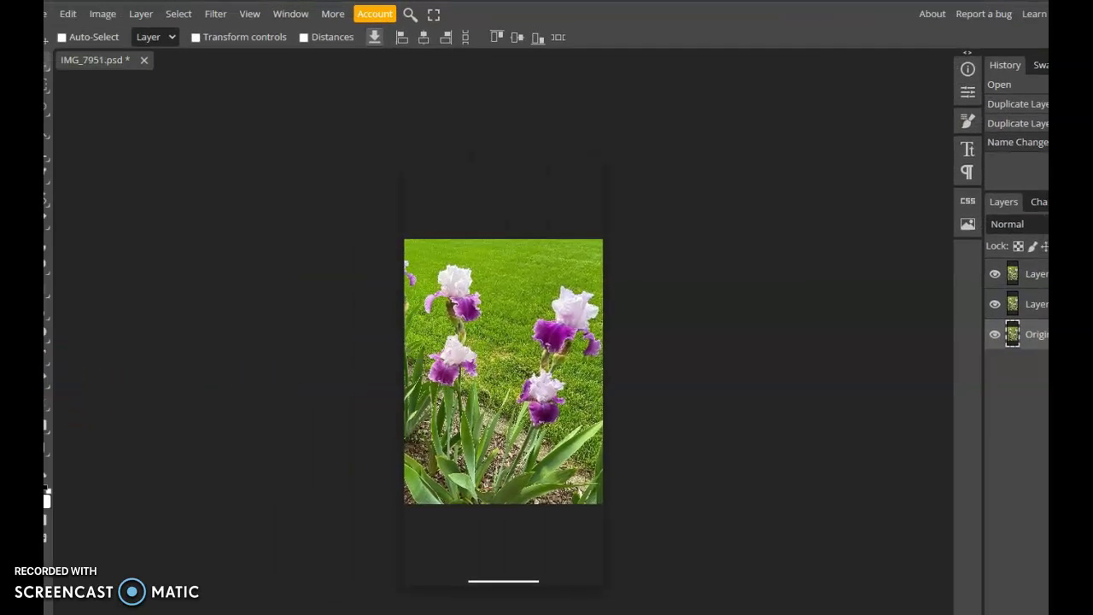
left_click(581, 349)
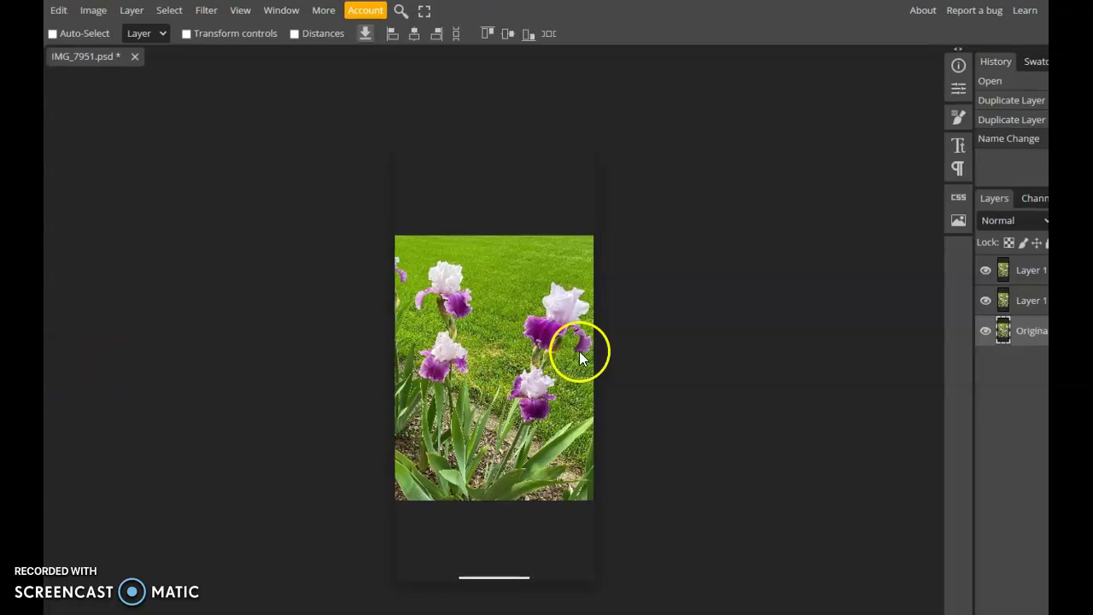
left_click(1007, 278)
left_click(1029, 278)
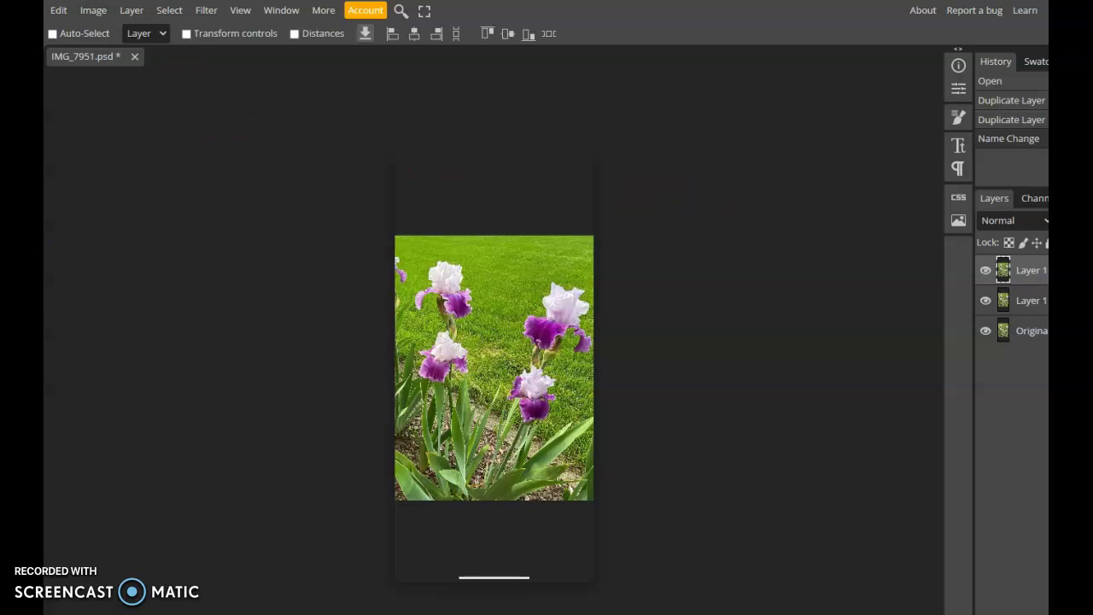
Step: Apply a Black & White adjustment, tweaking the Yellow, Cyan, Blue and Red sliders
left_click(94, 10)
left_click(112, 67)
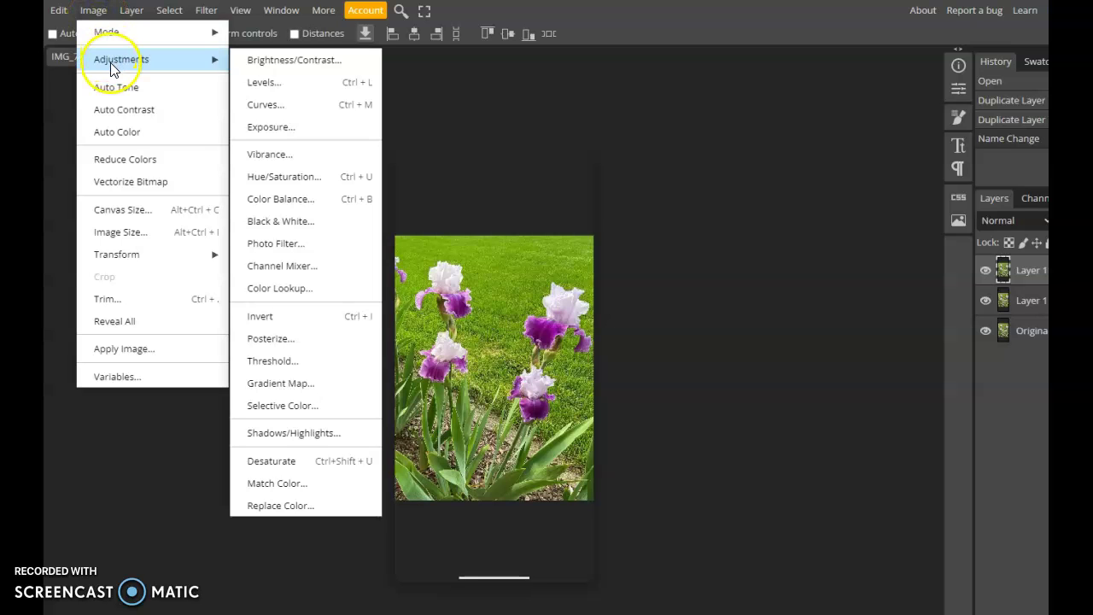
left_click(282, 224)
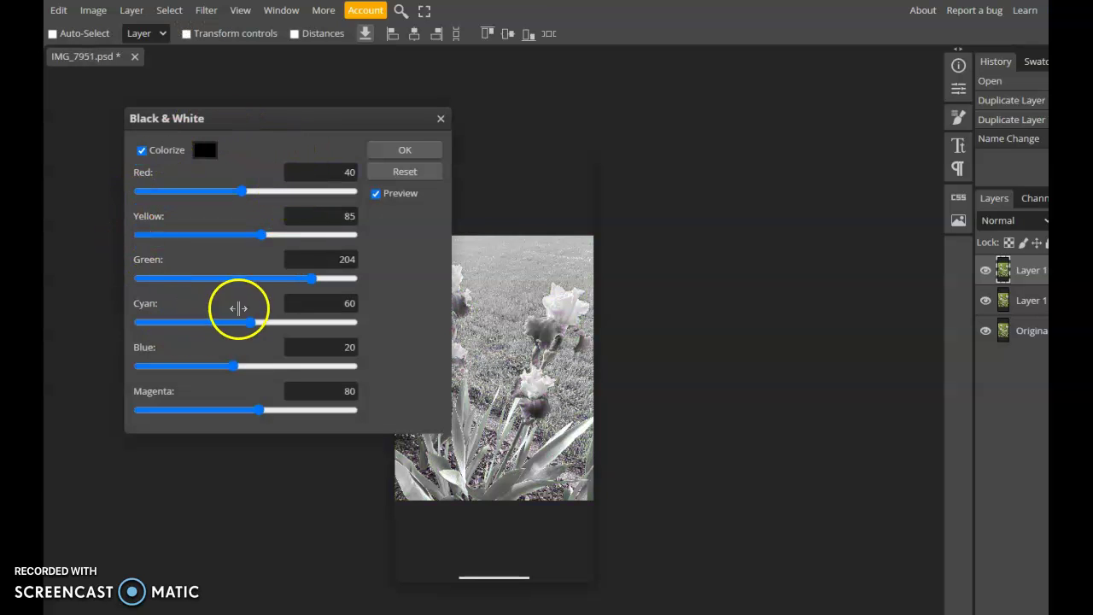
mouse_move(257, 235)
left_mouse_down()
mouse_move(308, 234)
mouse_move(240, 236)
left_mouse_up()
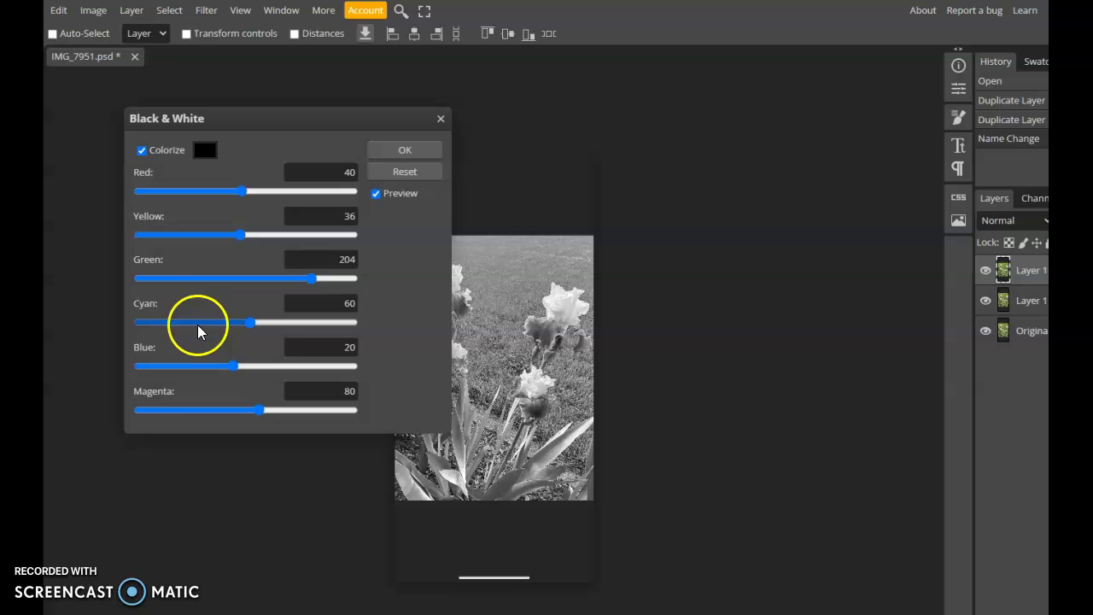
left_click_drag(250, 329, 207, 331)
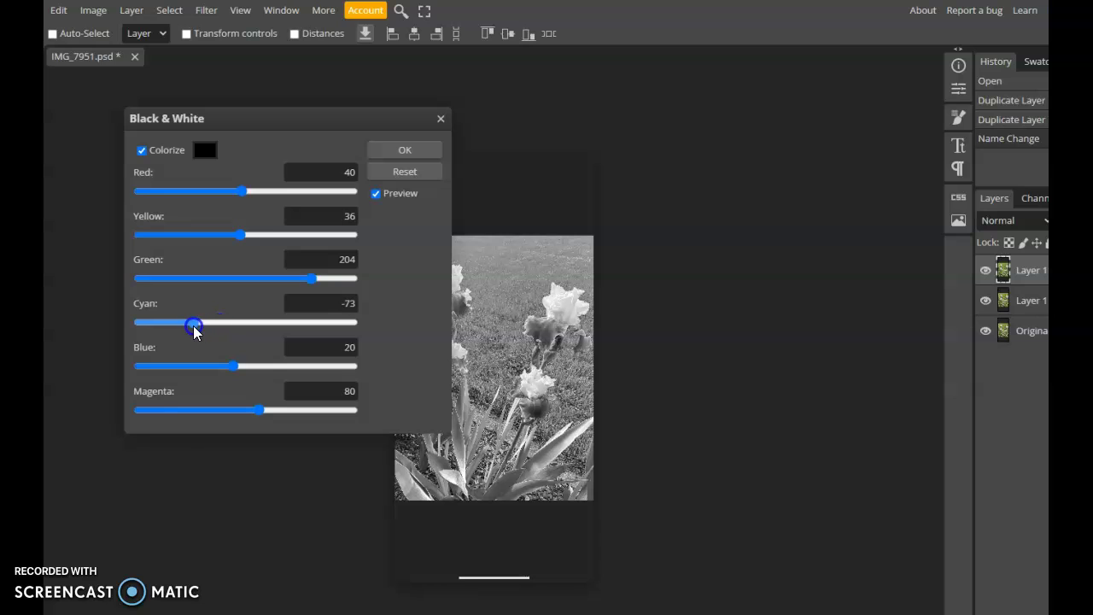
left_click_drag(230, 365, 283, 365)
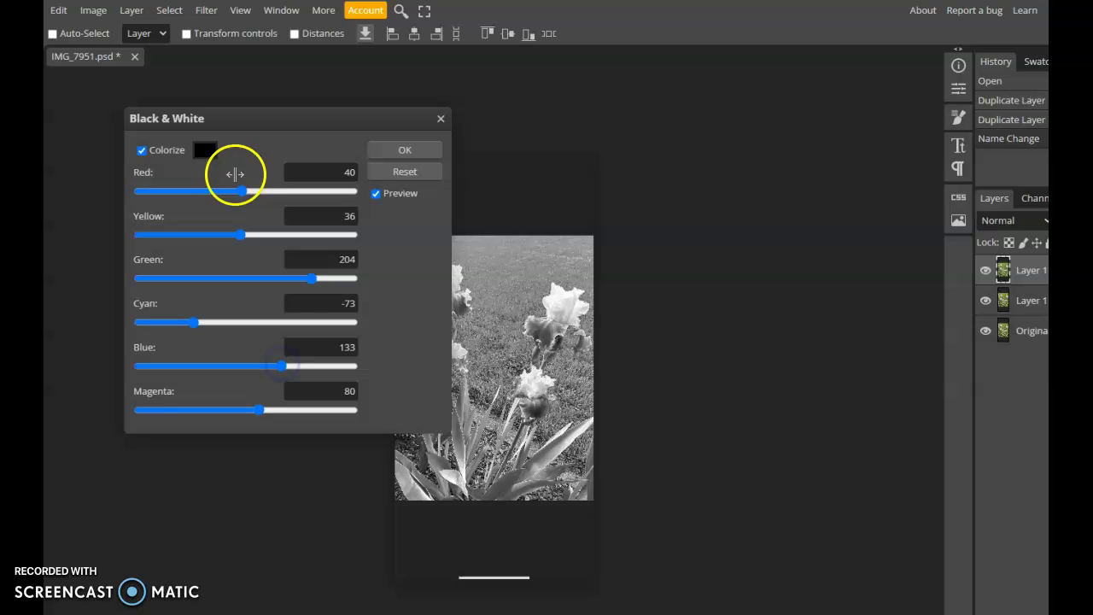
mouse_move(235, 174)
left_mouse_down()
mouse_move(239, 195)
mouse_move(283, 197)
mouse_move(225, 193)
left_mouse_up()
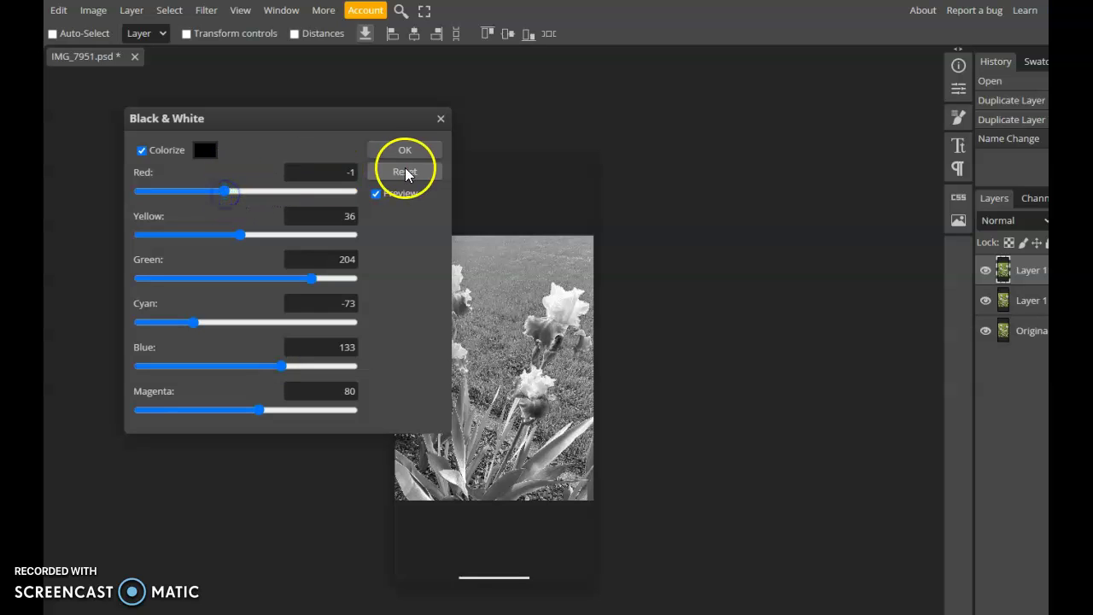
left_click(405, 151)
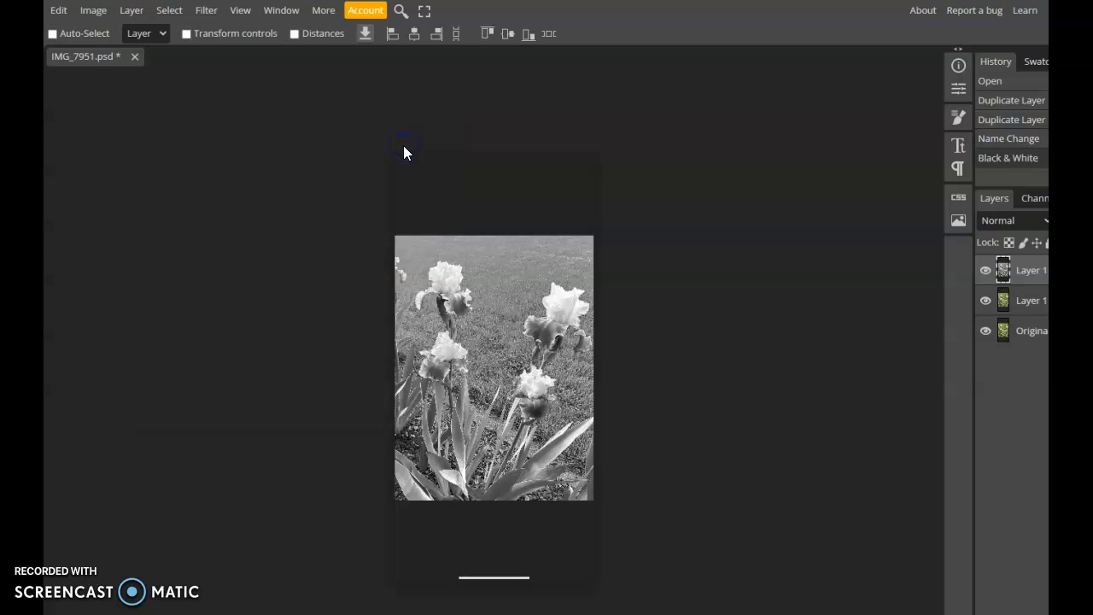
Step: Select the grayscale top layer and switch to the standard Eraser Tool
left_click(1001, 271)
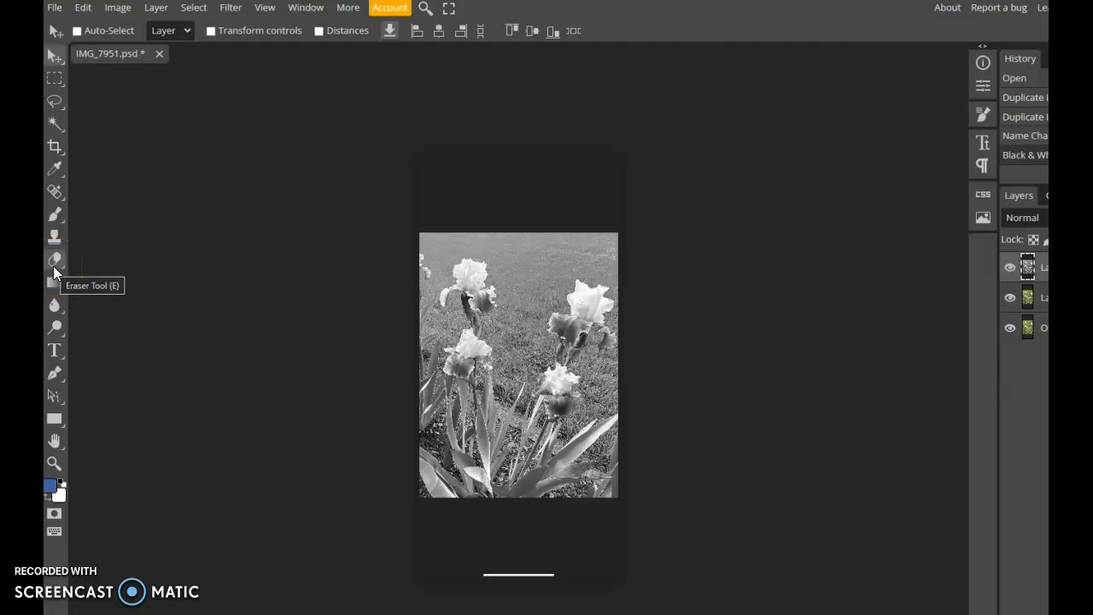
left_click(54, 268)
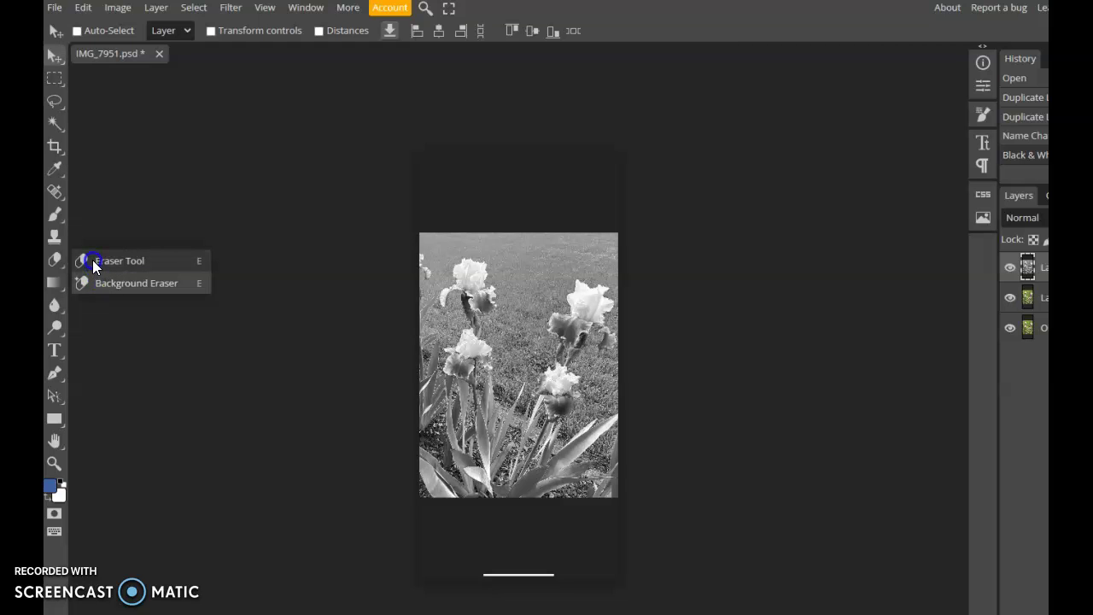
left_click(94, 265)
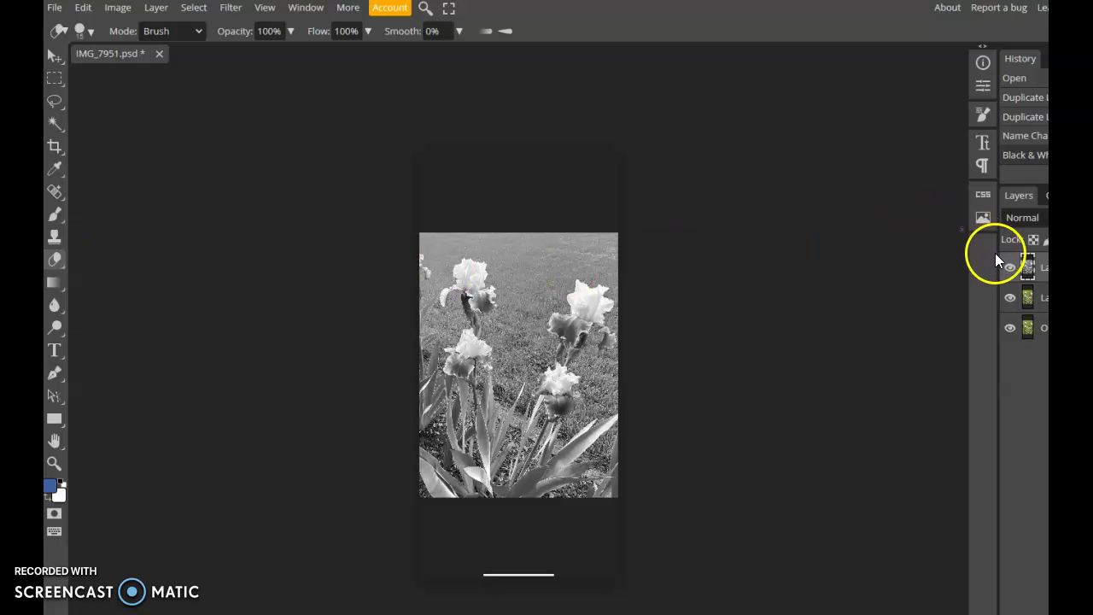
Step: Erase the grey over the upper-right iris's centre to reveal its purple
left_click_drag(1042, 270, 1028, 327)
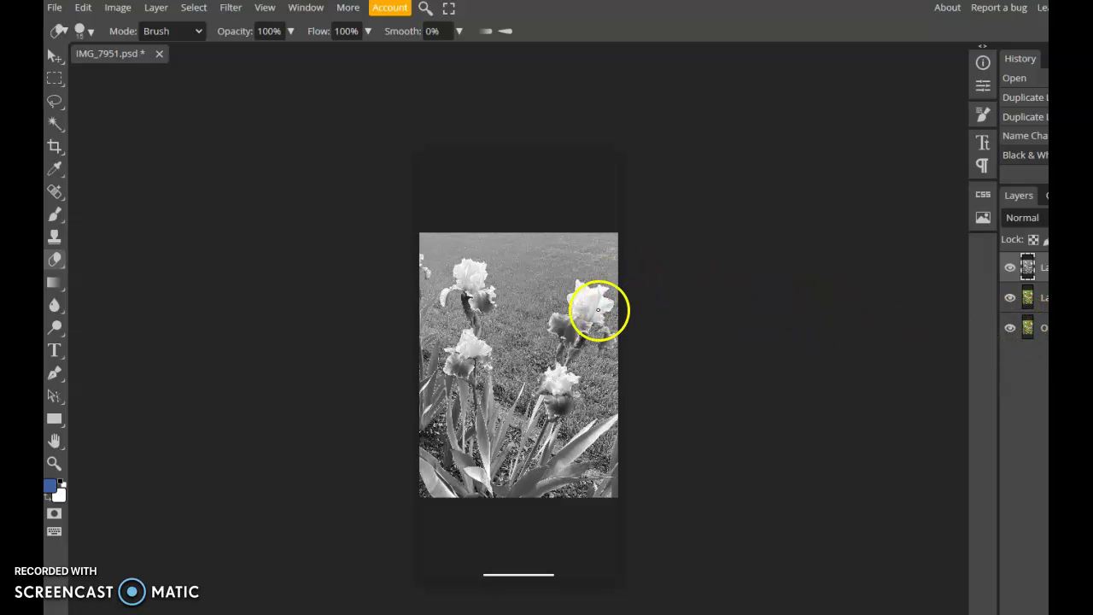
mouse_move(598, 310)
left_mouse_down()
mouse_move(582, 323)
mouse_move(598, 310)
mouse_move(587, 300)
mouse_move(572, 322)
mouse_move(581, 320)
left_mouse_up()
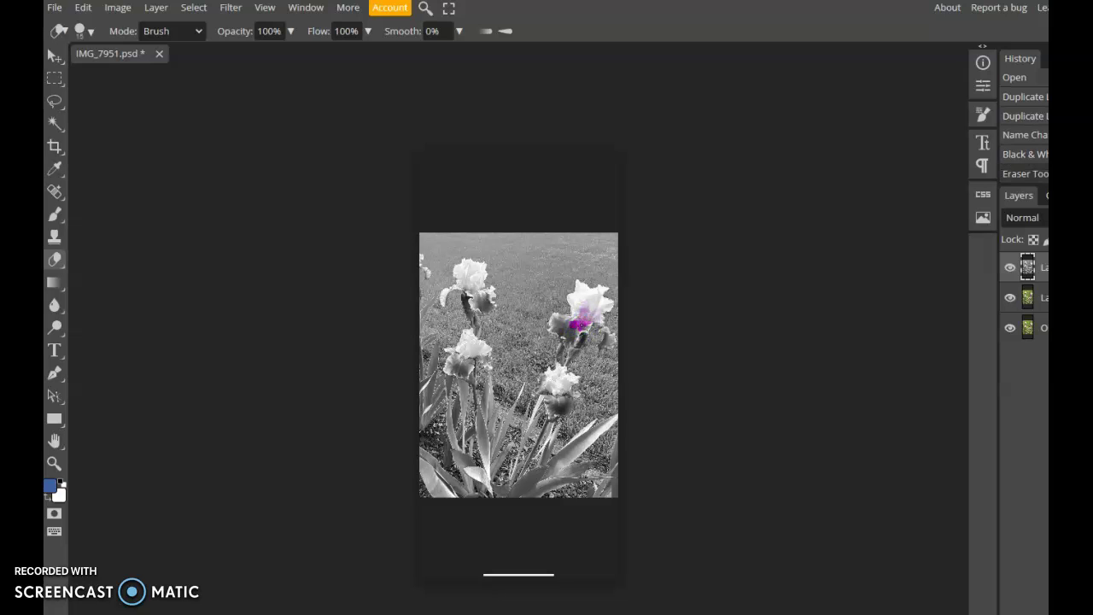
left_click(593, 325)
Step: Zoom in closer and erase along the left edge of the upper-right iris's petal
key("ctrl+plus")
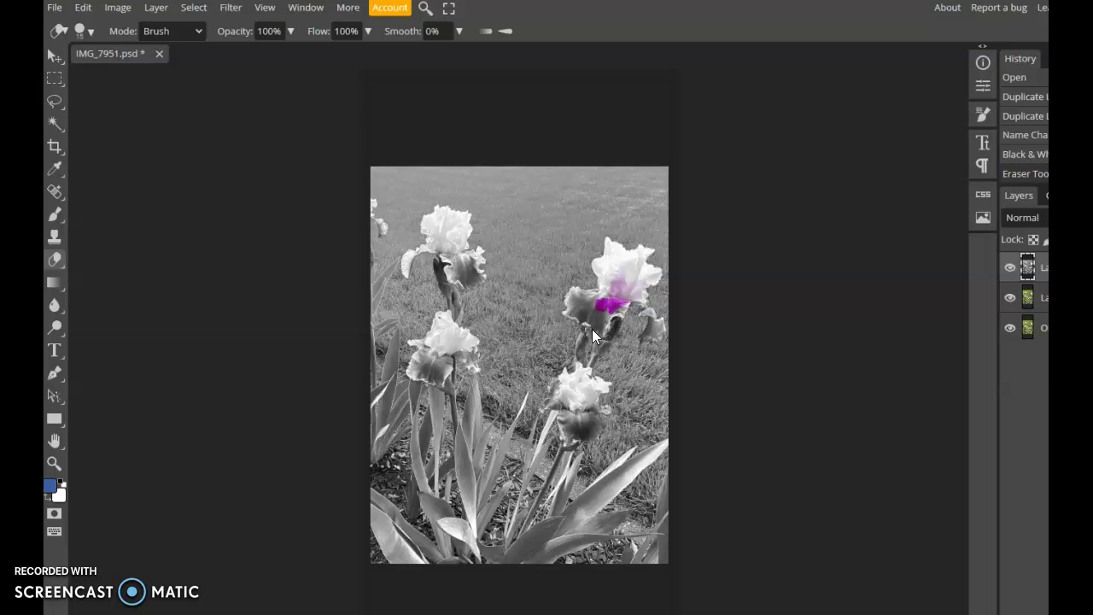
key("ctrl+plus")
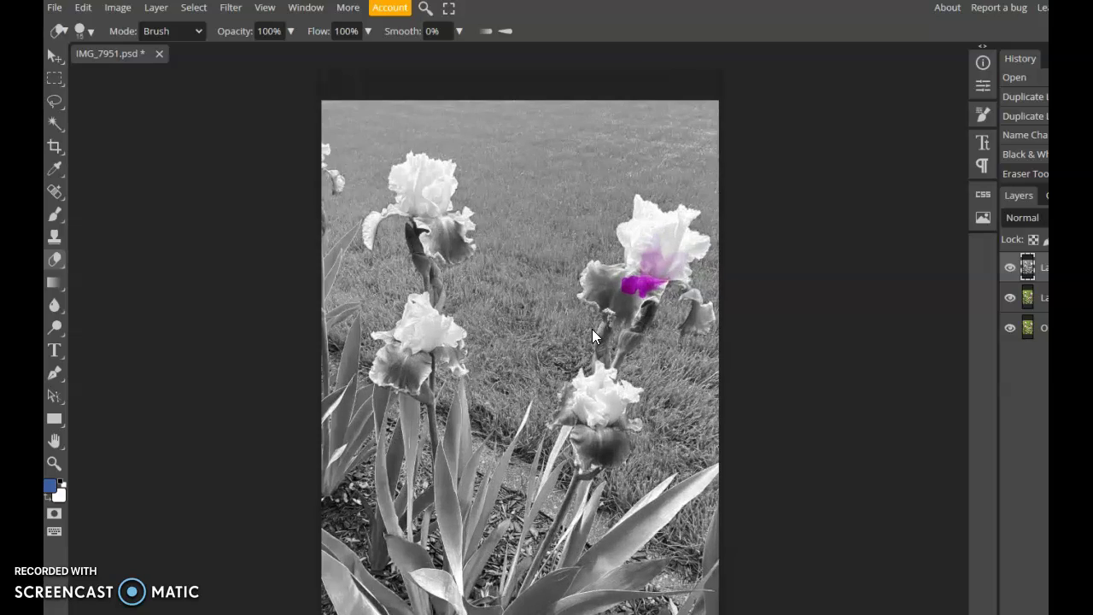
key("ctrl+plus")
key("ctrl+plus")
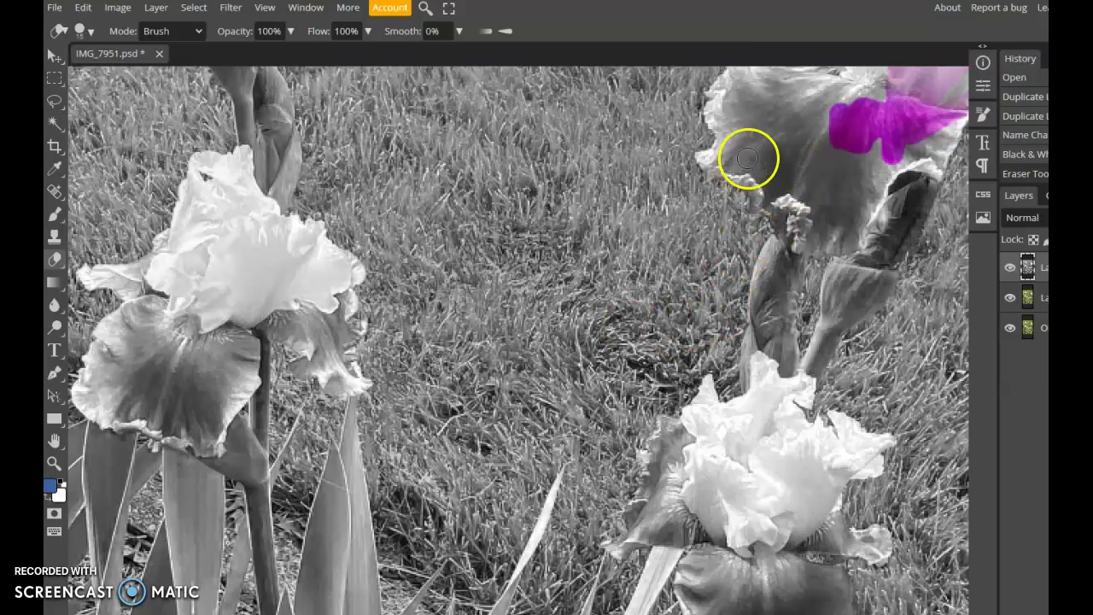
mouse_move(721, 150)
left_mouse_down()
mouse_move(713, 114)
mouse_move(726, 92)
mouse_move(729, 158)
mouse_move(707, 160)
mouse_move(742, 174)
left_mouse_up()
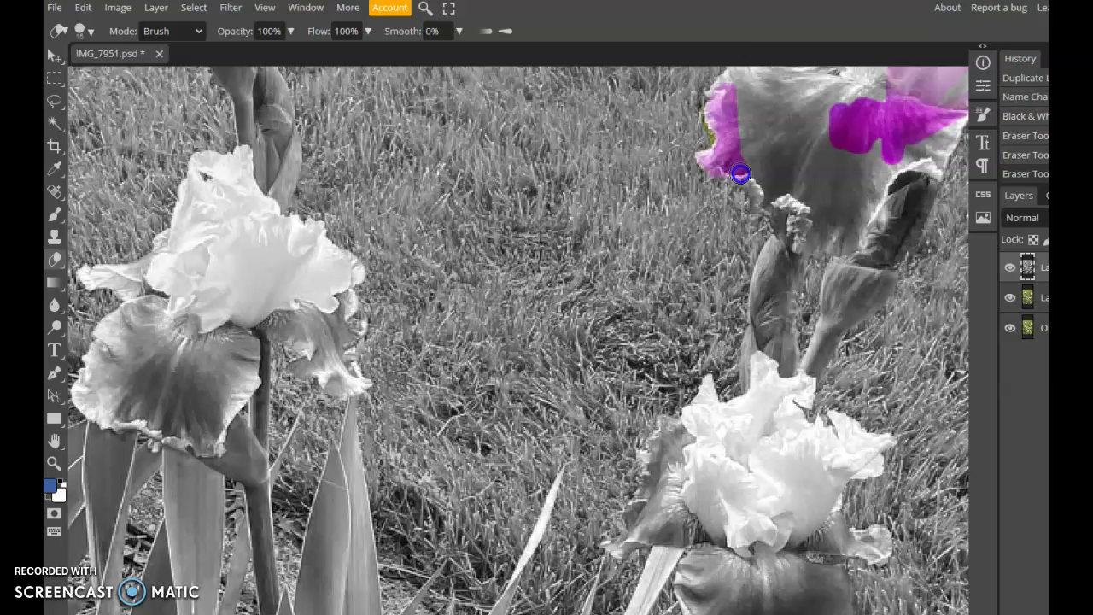
Step: Clear three rectangular areas of grey petal, undoing the one that exposed green grass
left_click(56, 103)
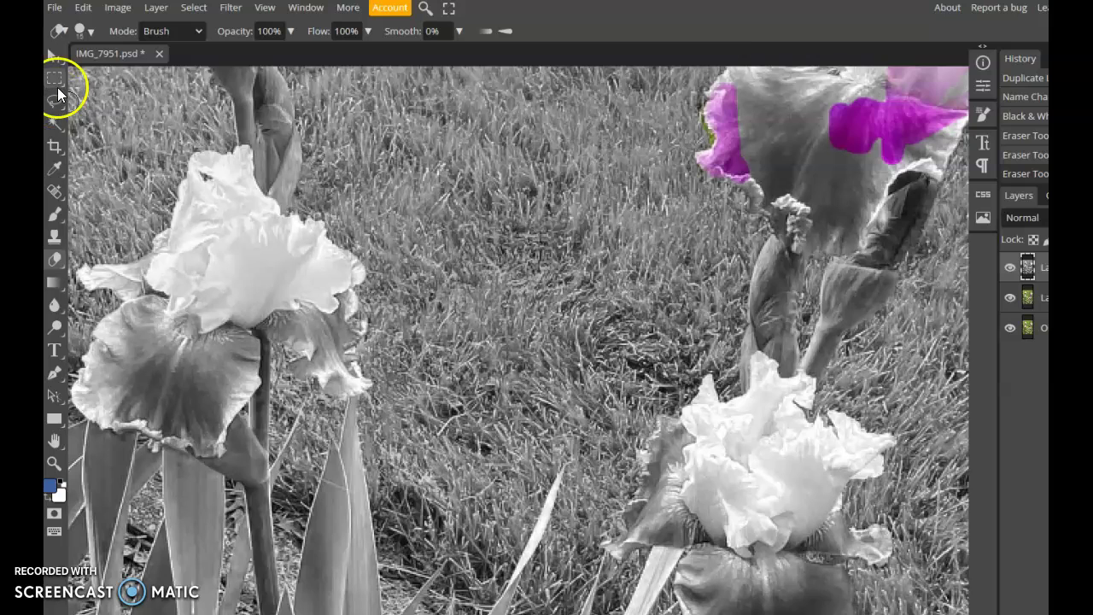
left_click(54, 79)
left_click(532, 143)
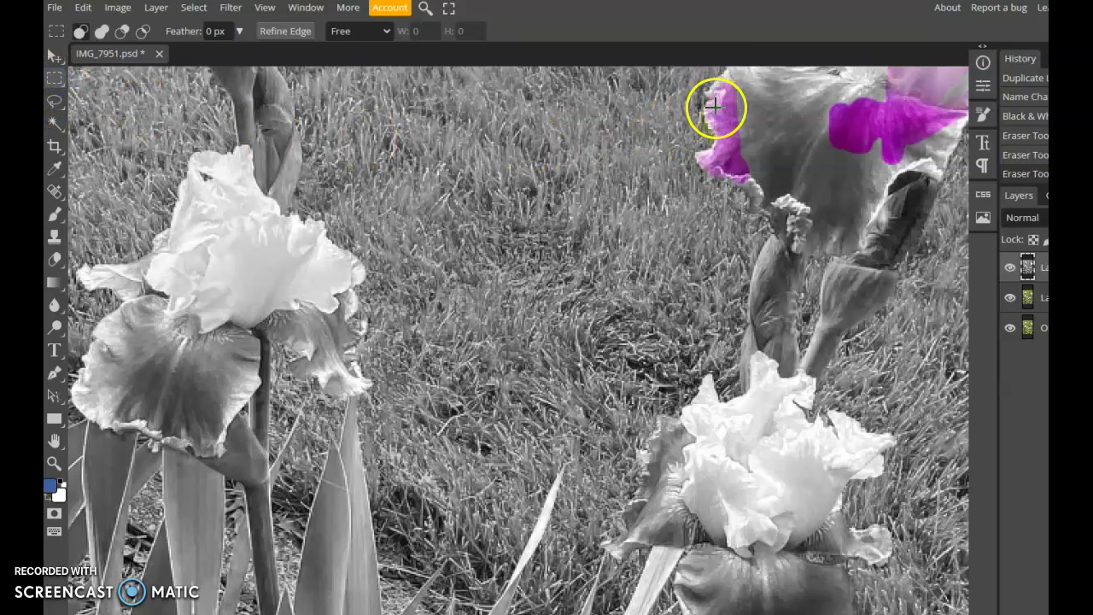
left_click_drag(728, 96, 843, 157)
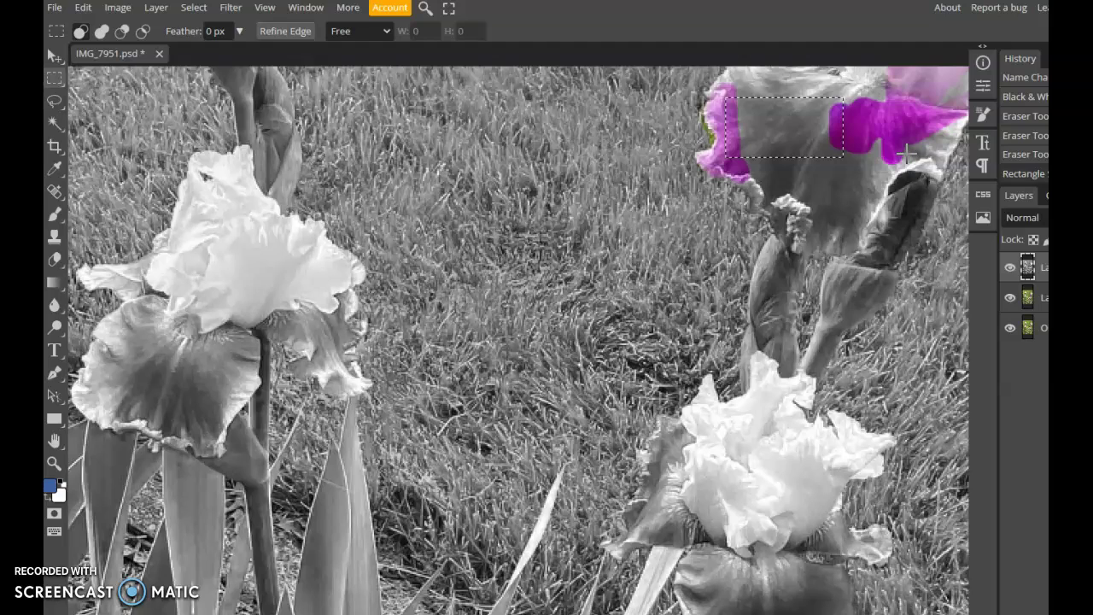
key("Delete")
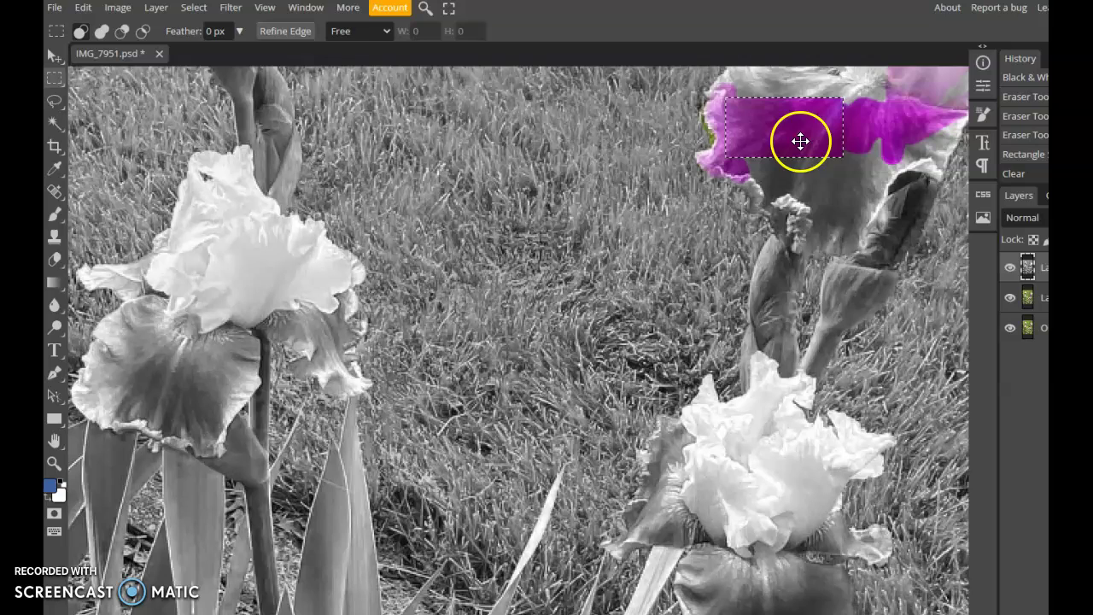
left_click_drag(892, 126, 771, 182)
key("Delete")
left_click_drag(691, 142, 782, 230)
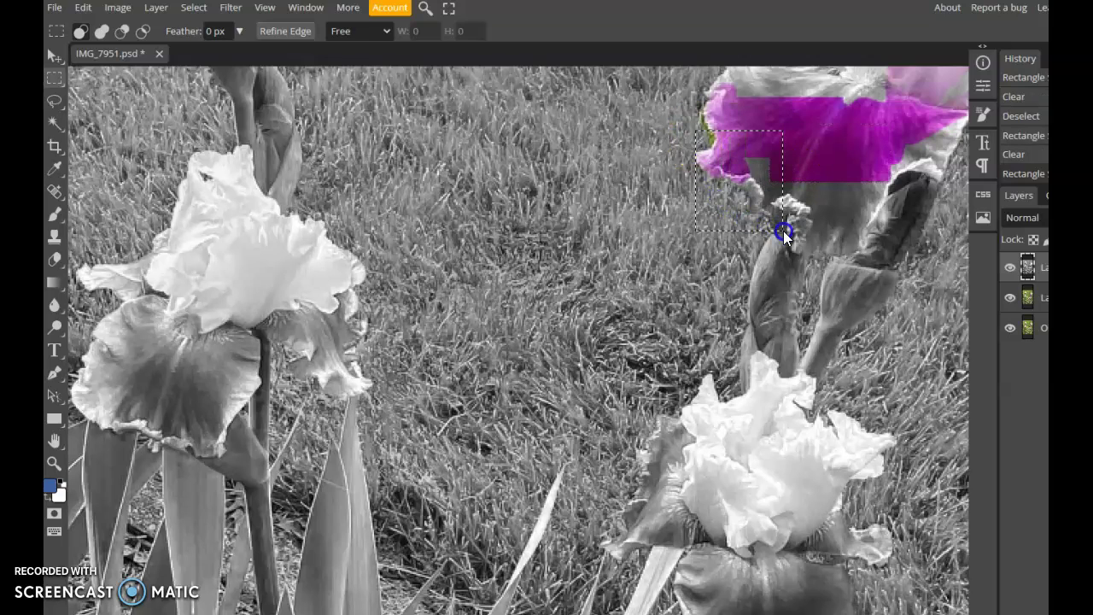
key("Delete")
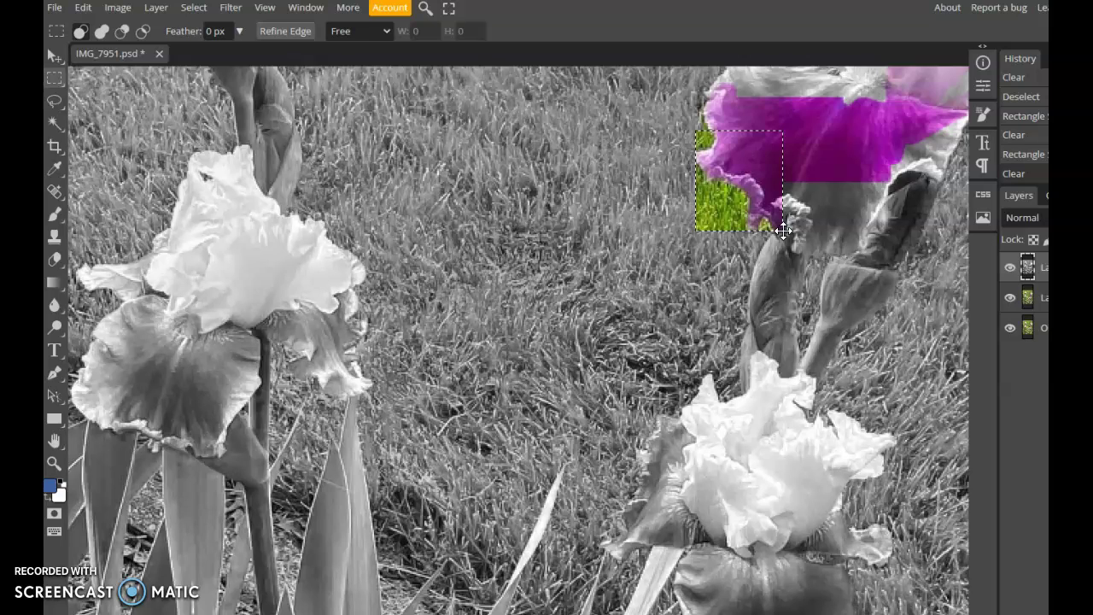
key("ctrl+z")
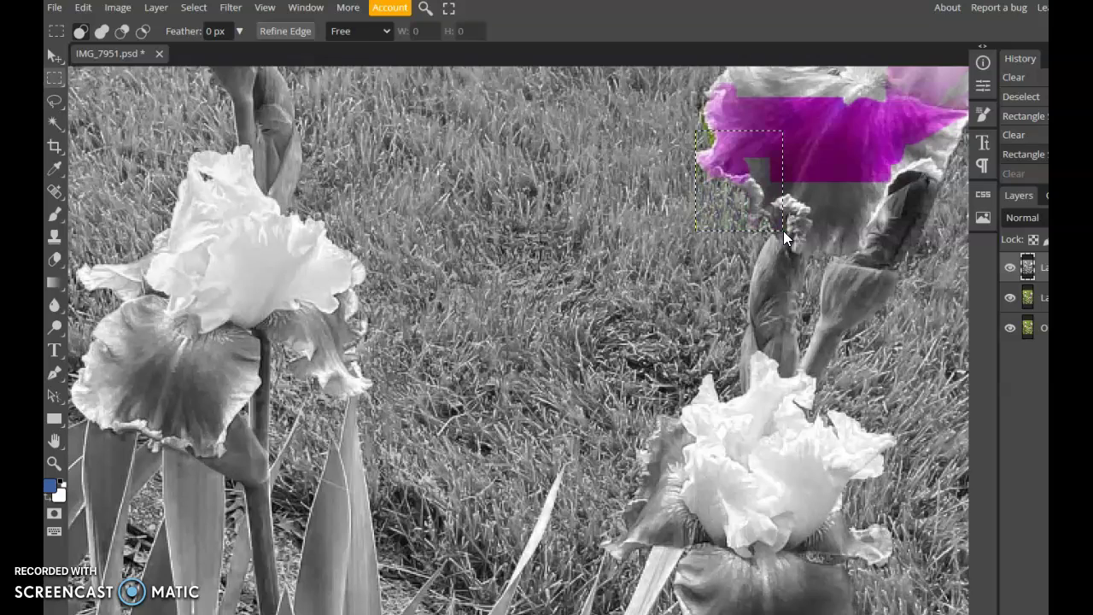
Step: Magic-wand select and delete four grey patches on the petal to reveal magenta
left_click(817, 167)
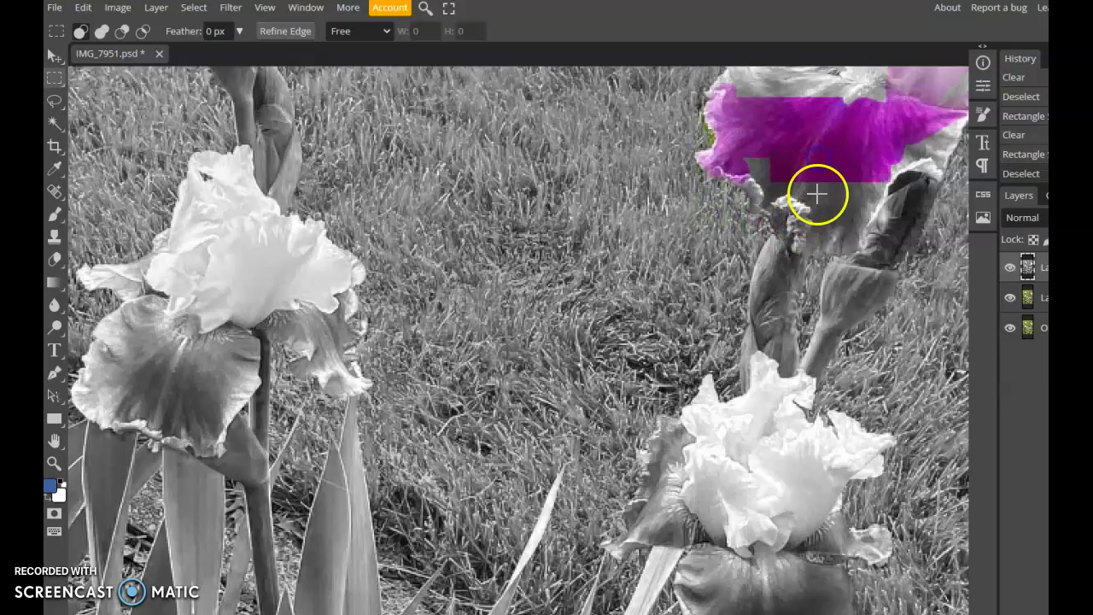
left_click(55, 122)
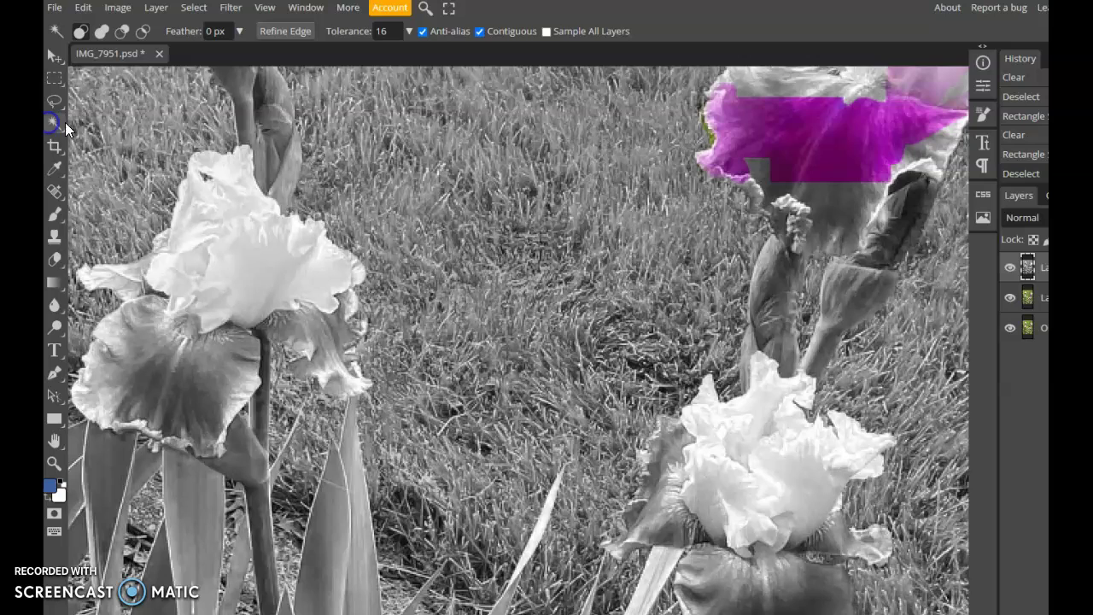
left_click(826, 194)
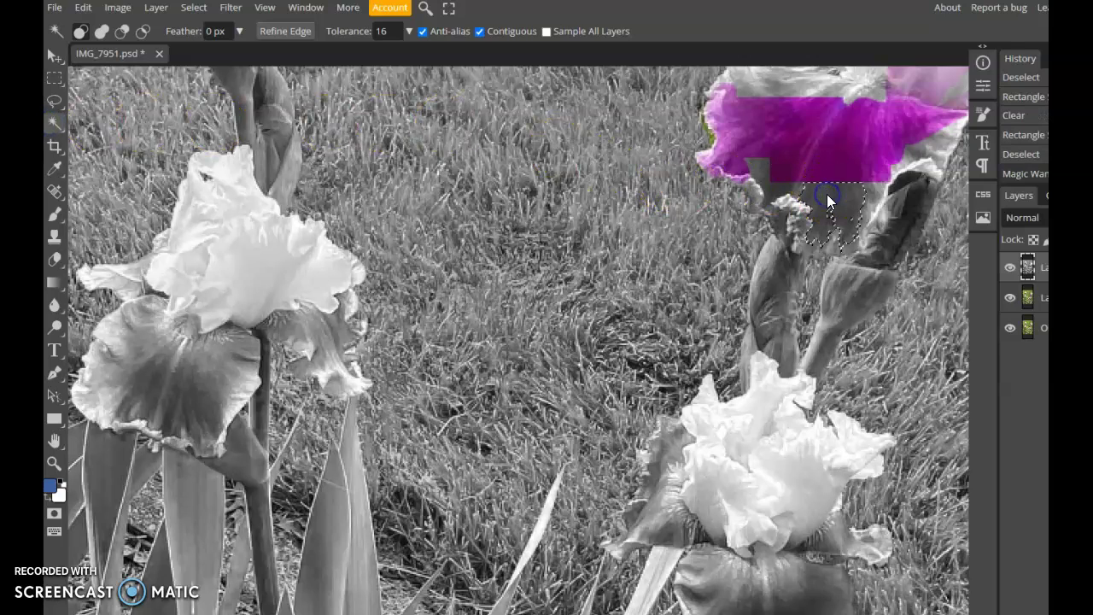
key("Delete")
left_click(771, 191)
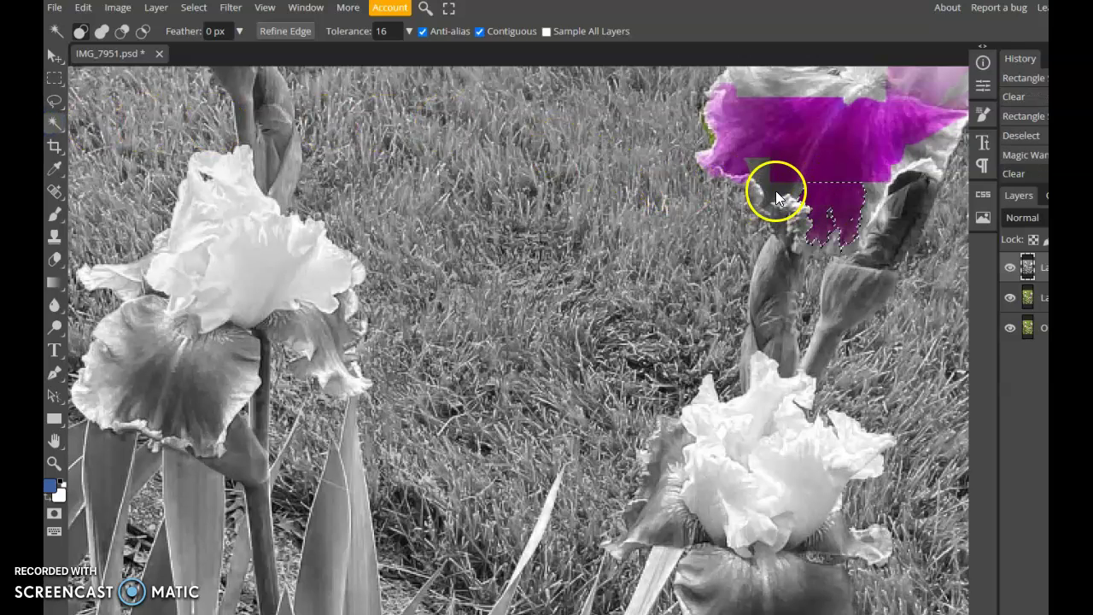
key("Delete")
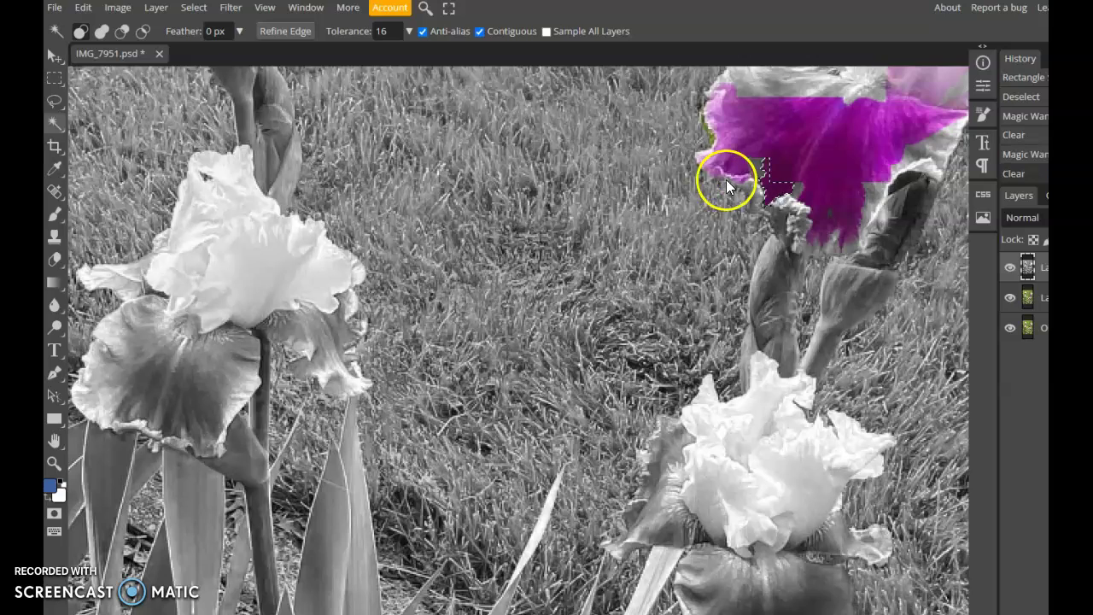
left_click(757, 167)
key("Delete")
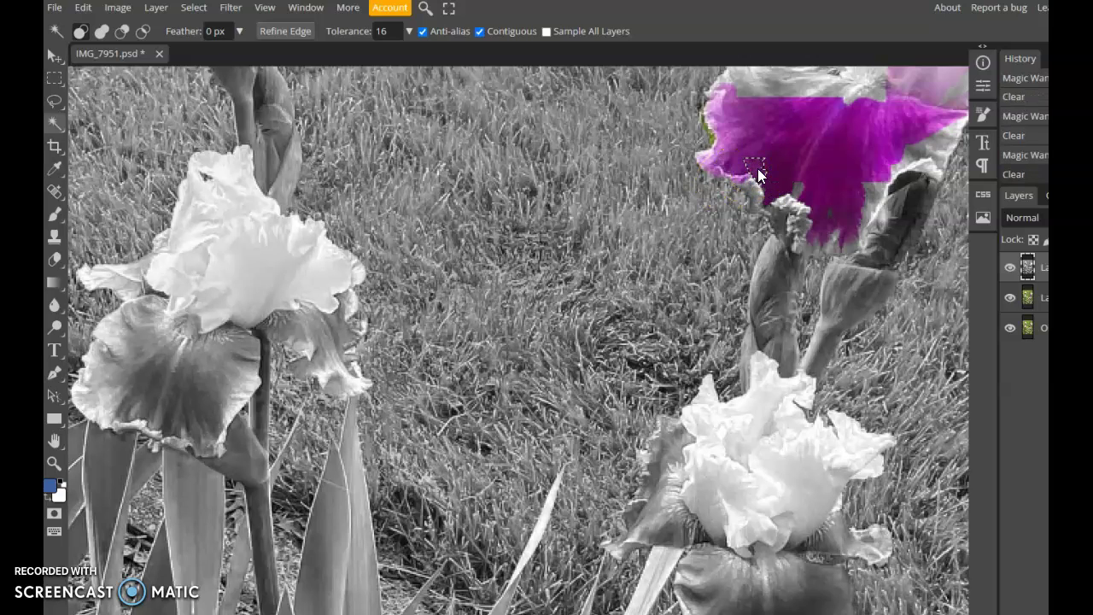
left_click(797, 189)
key("Delete")
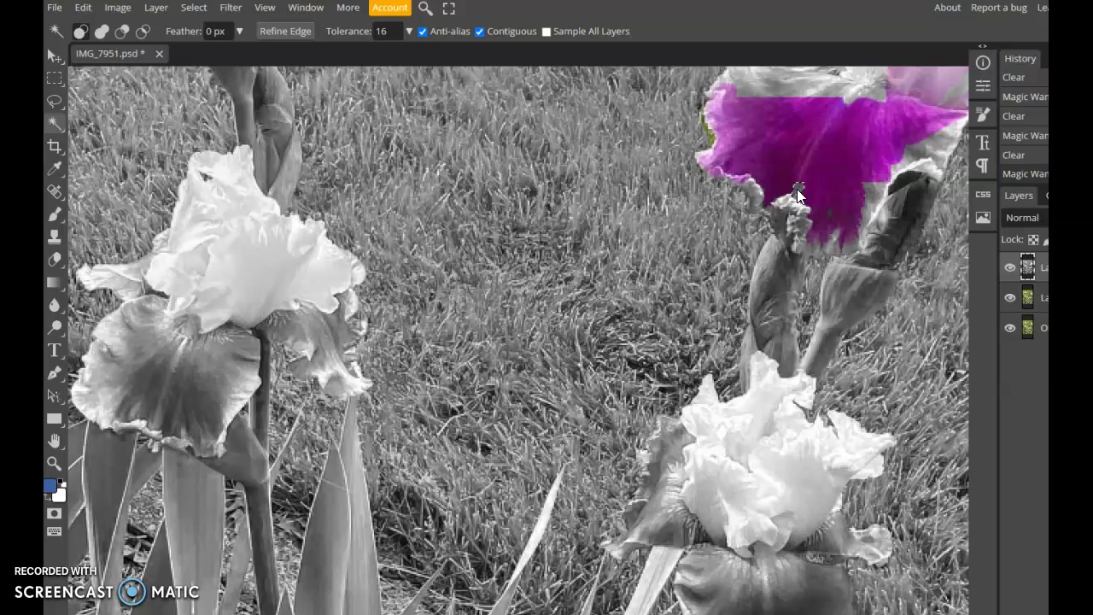
Step: Clear the grey area at the petal's top and spots along its edge
left_click(862, 92)
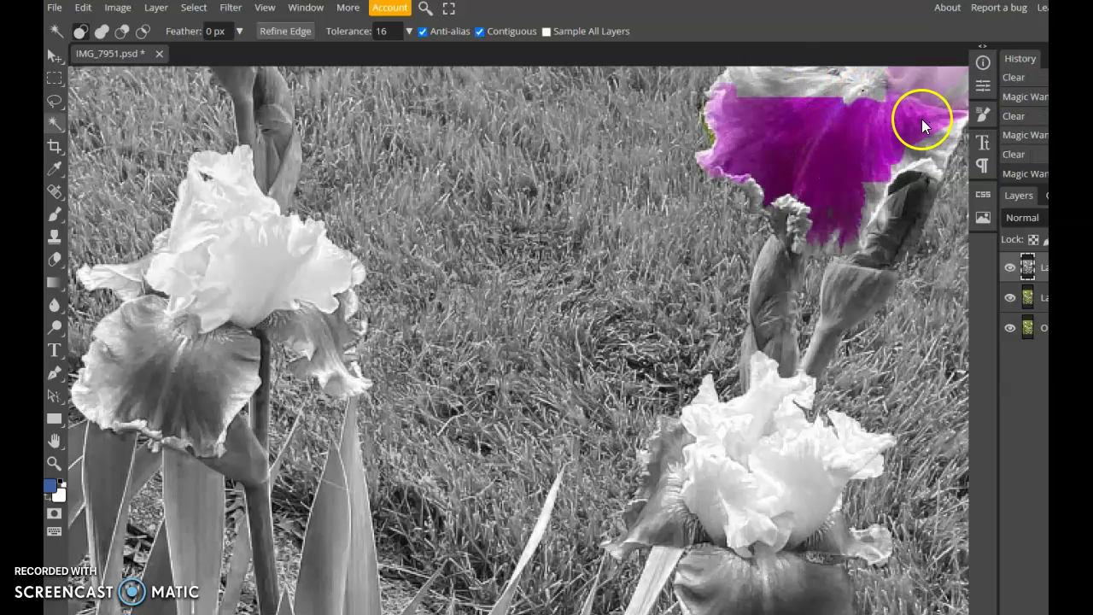
key("Delete")
left_click(760, 196)
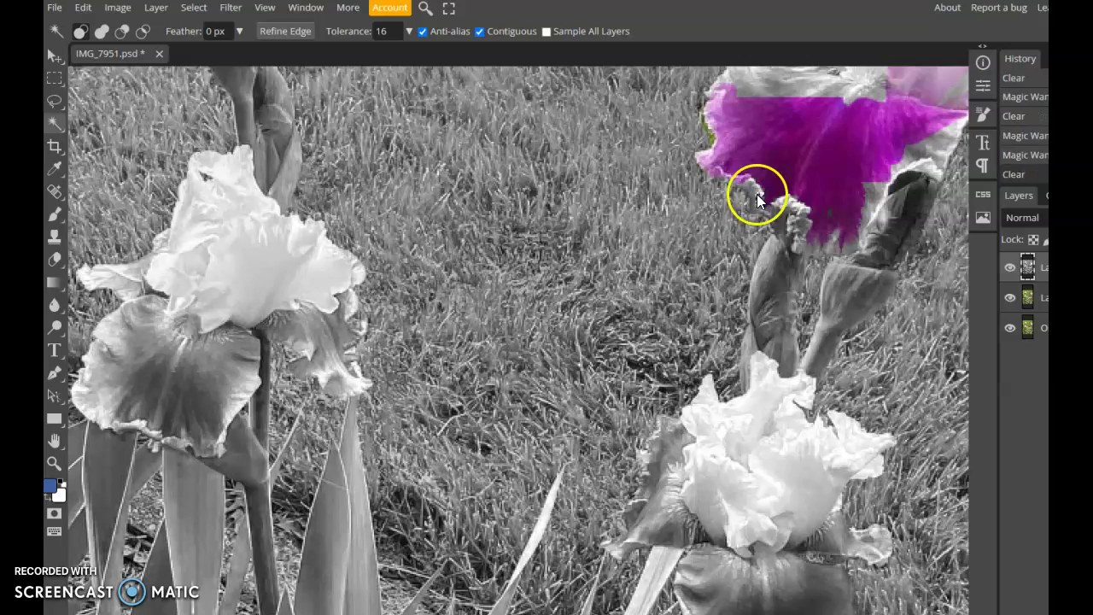
key("Delete")
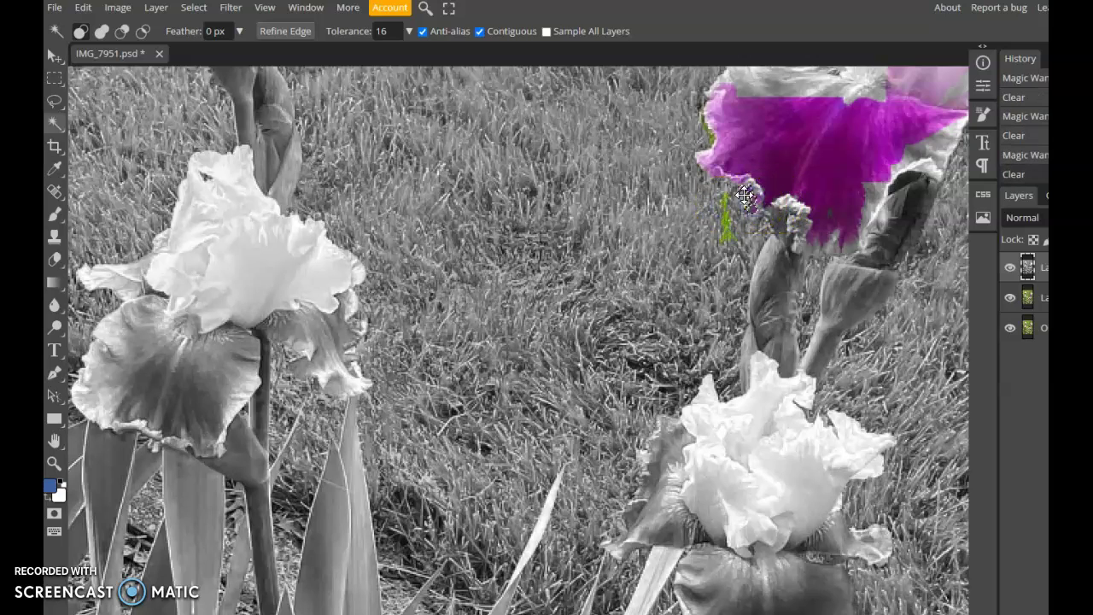
left_click(735, 188)
left_click(724, 212)
key("Delete")
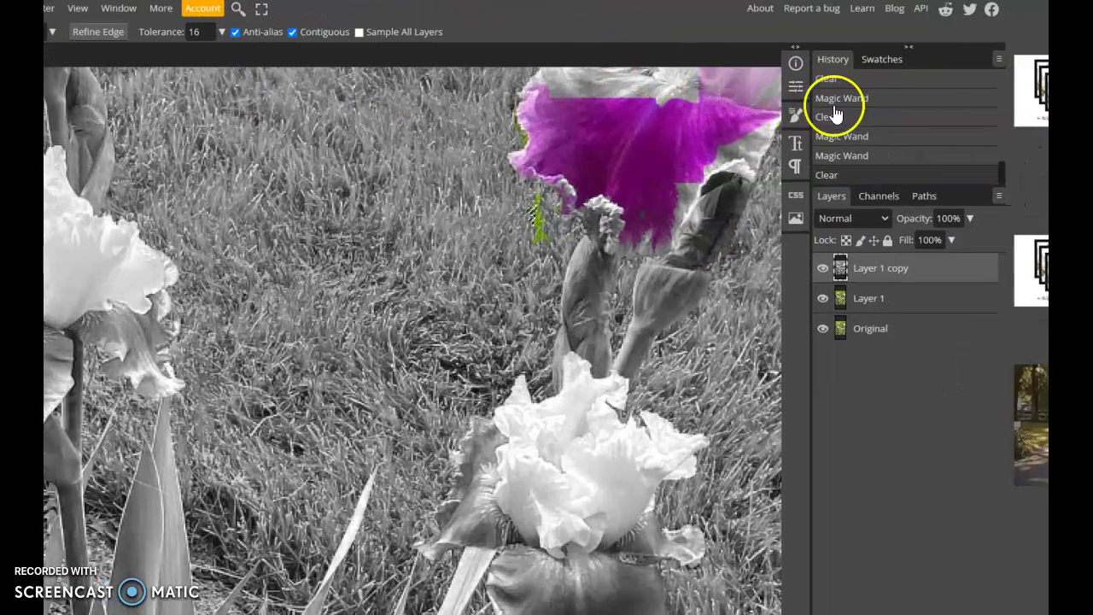
Step: Revert in History to an earlier Magic Wand selection state, turning the grass grey again
left_click(832, 159)
left_click(834, 136)
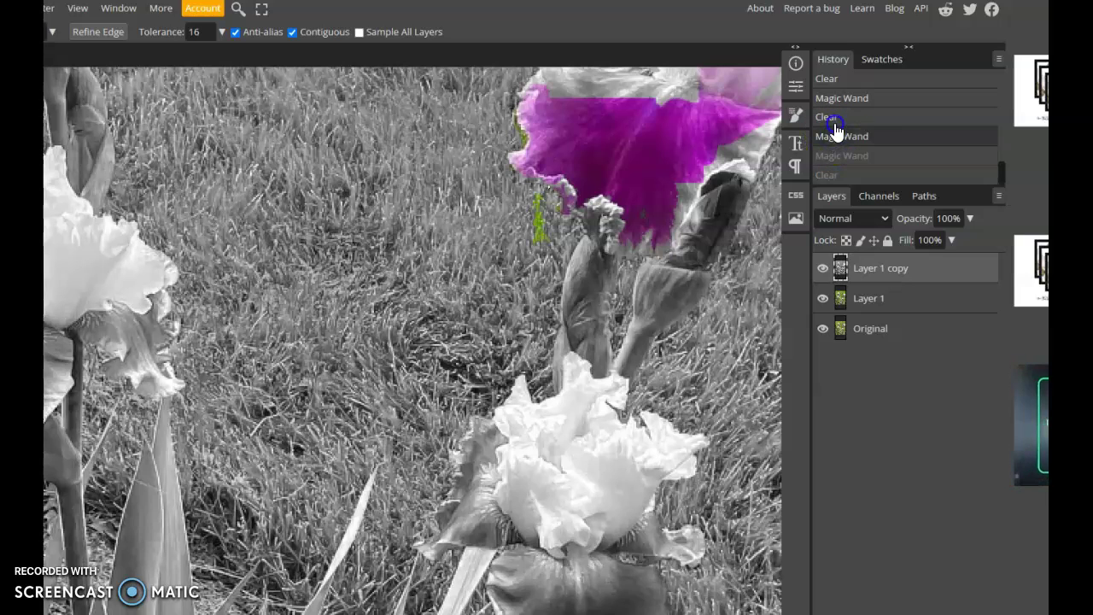
left_click(833, 118)
left_click(841, 100)
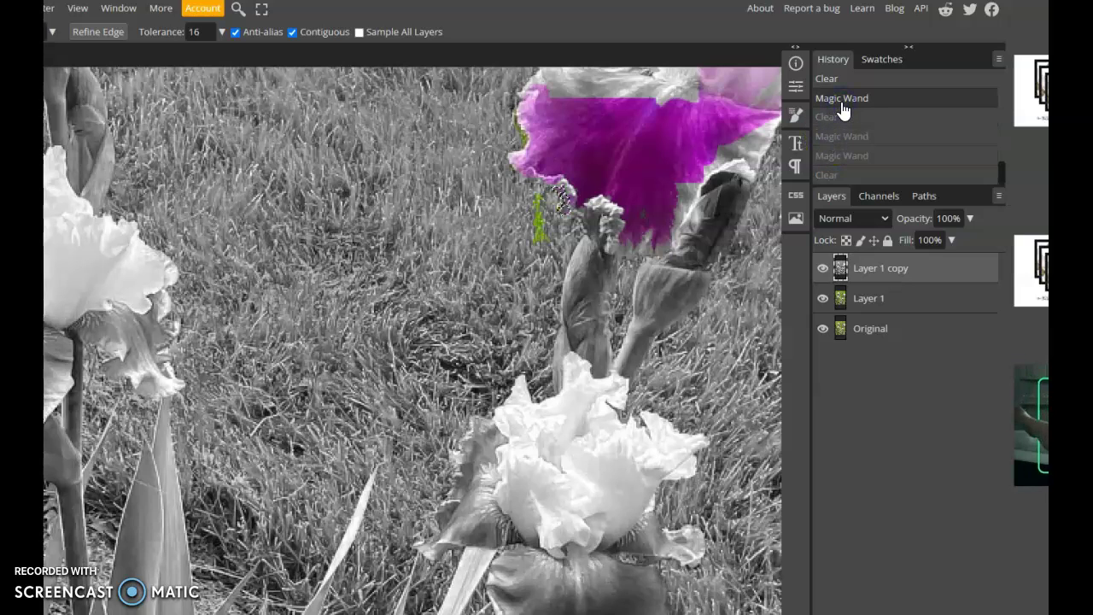
scroll(957, 116, "up", 1)
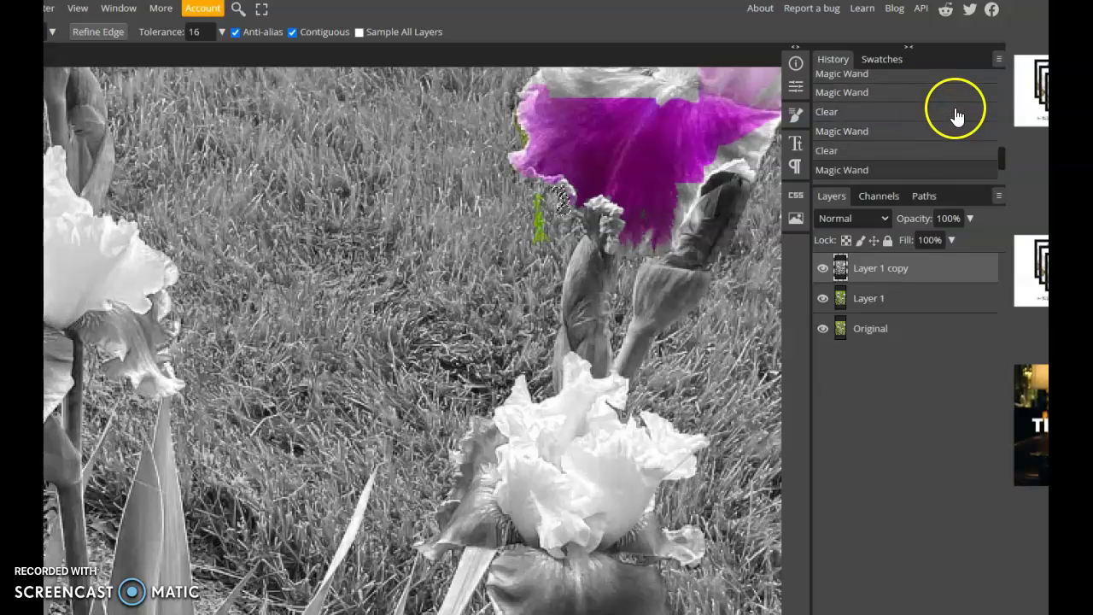
left_click(864, 164)
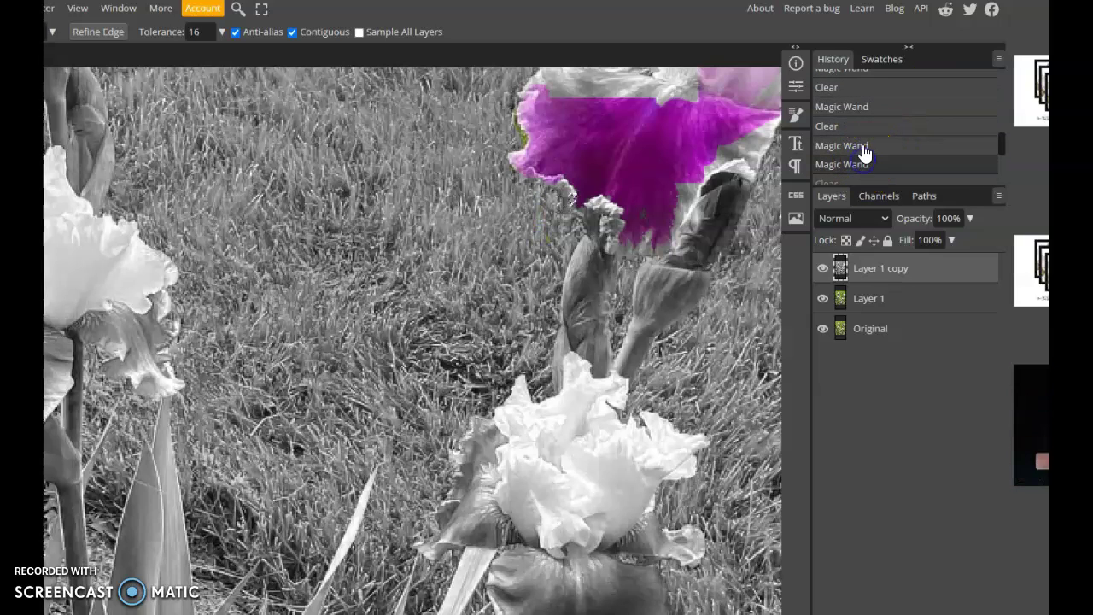
left_click(864, 147)
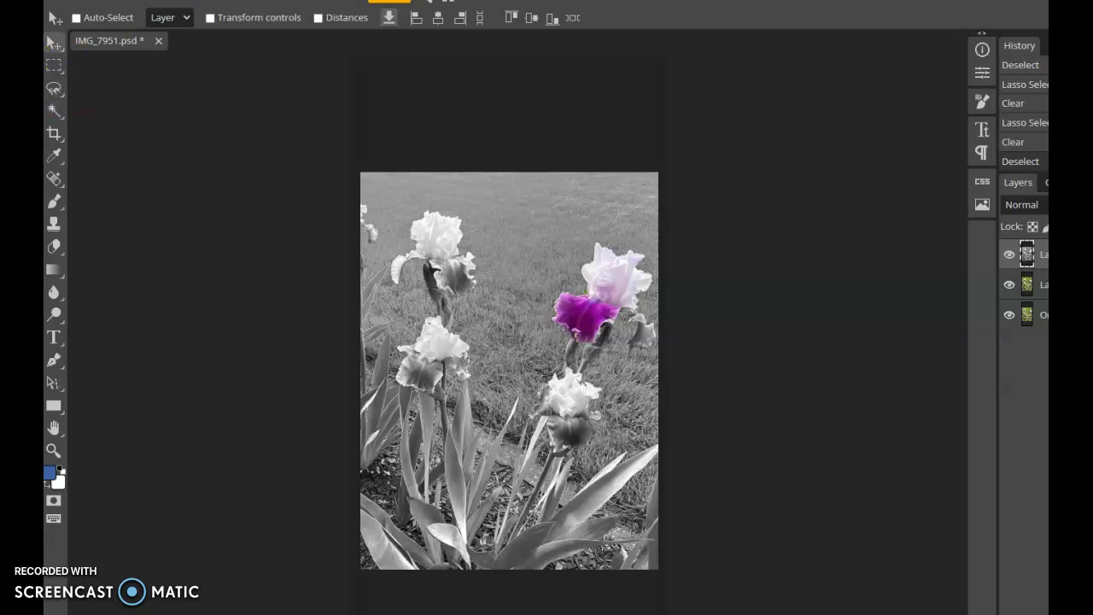
Step: Bring the whole iris photo back into full view to check the single coloured bloom
left_click(189, 117)
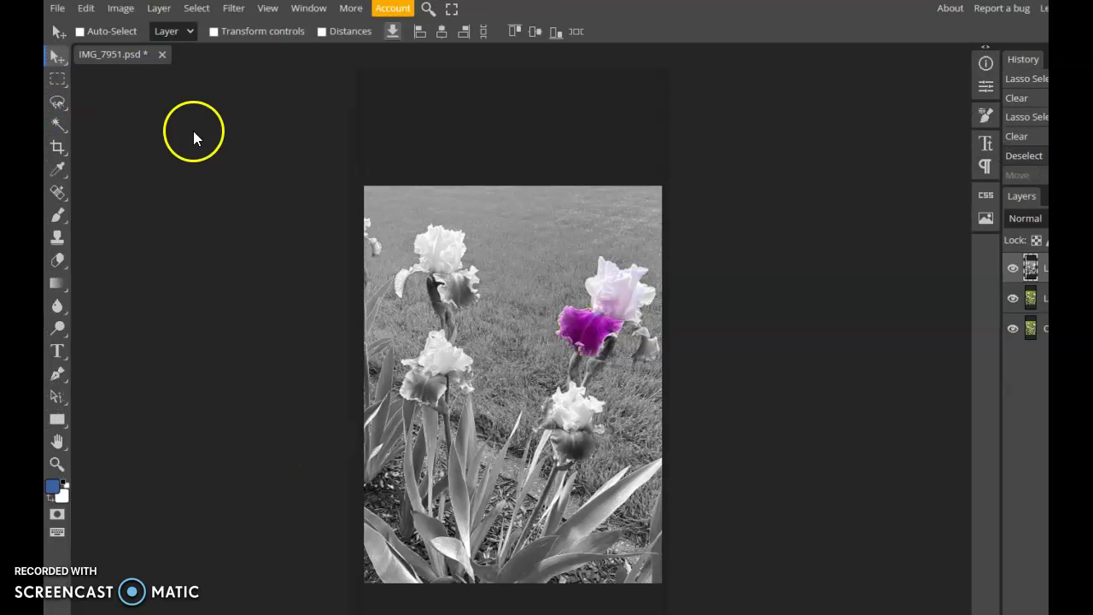
Step: Save IMG_7951.psd back to Google Drive from the File menu
left_click(57, 10)
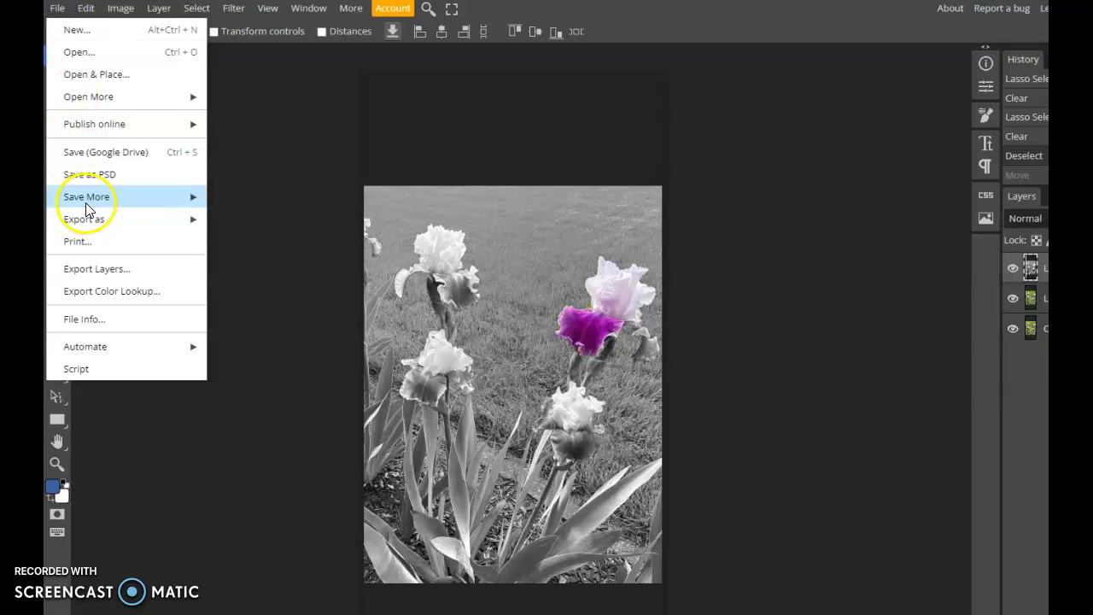
mouse_move(85, 203)
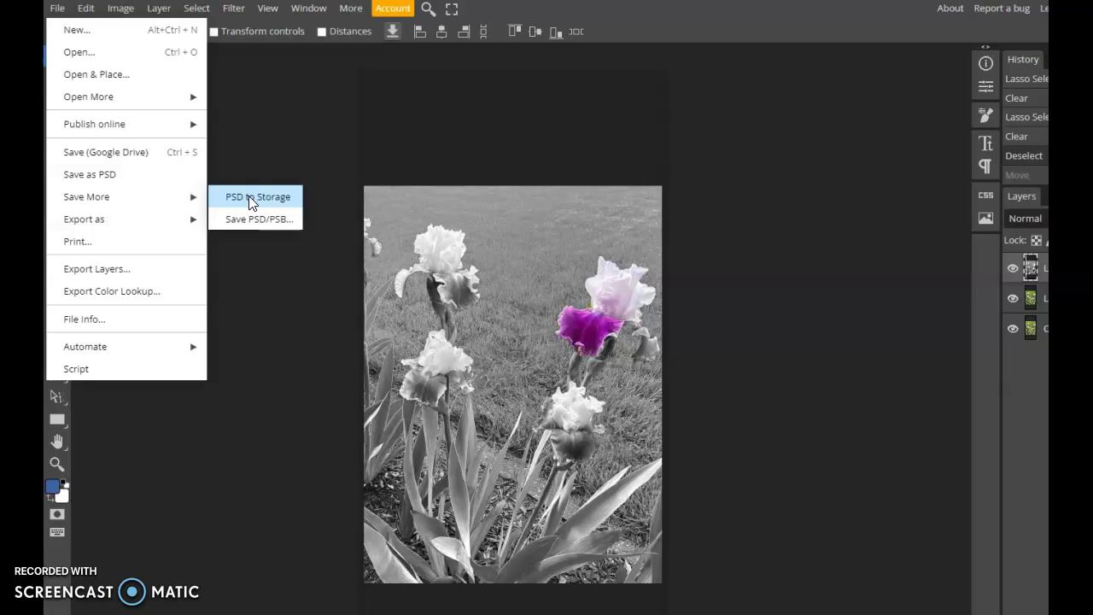
mouse_move(187, 229)
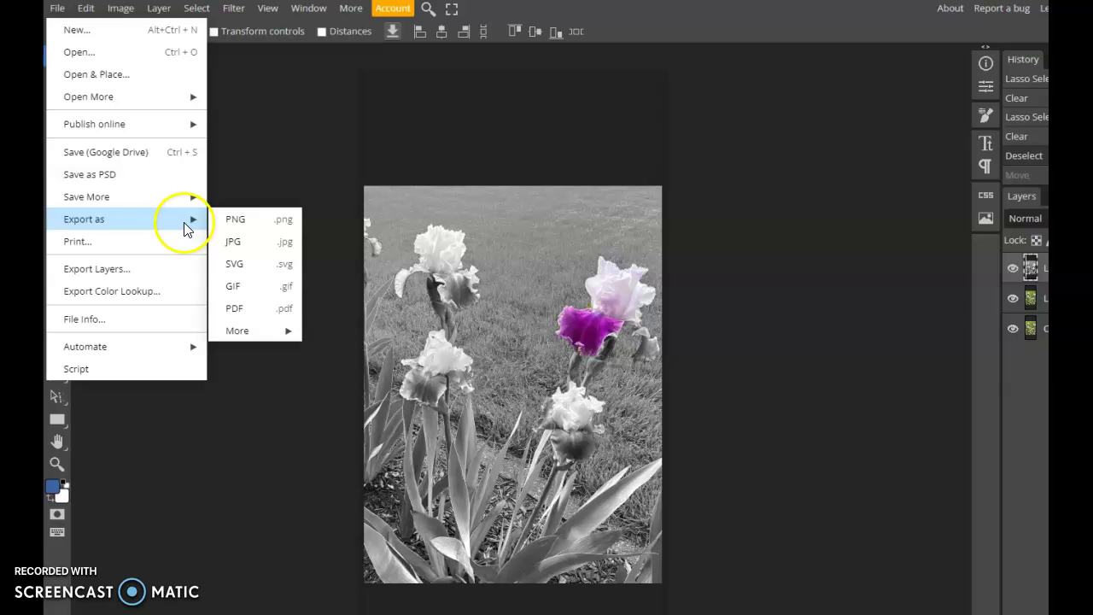
left_click(133, 162)
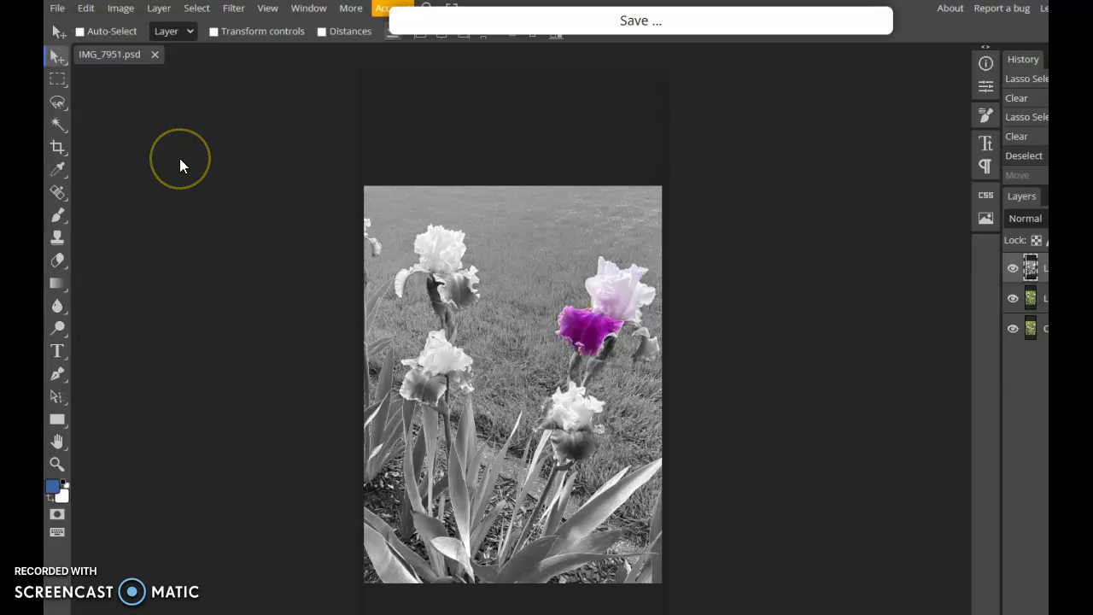
left_click(290, 116)
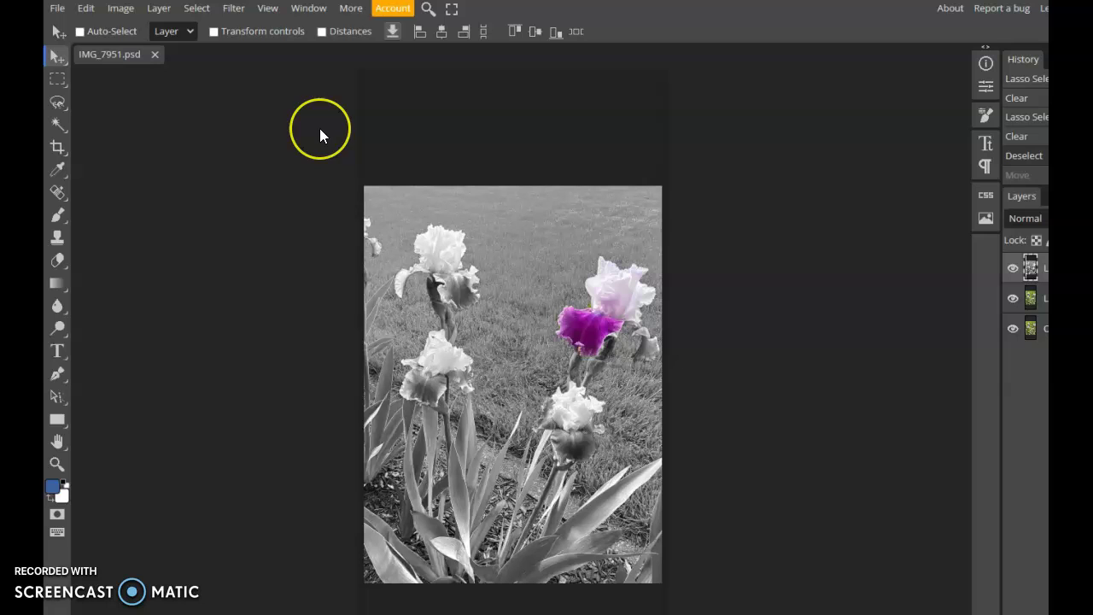